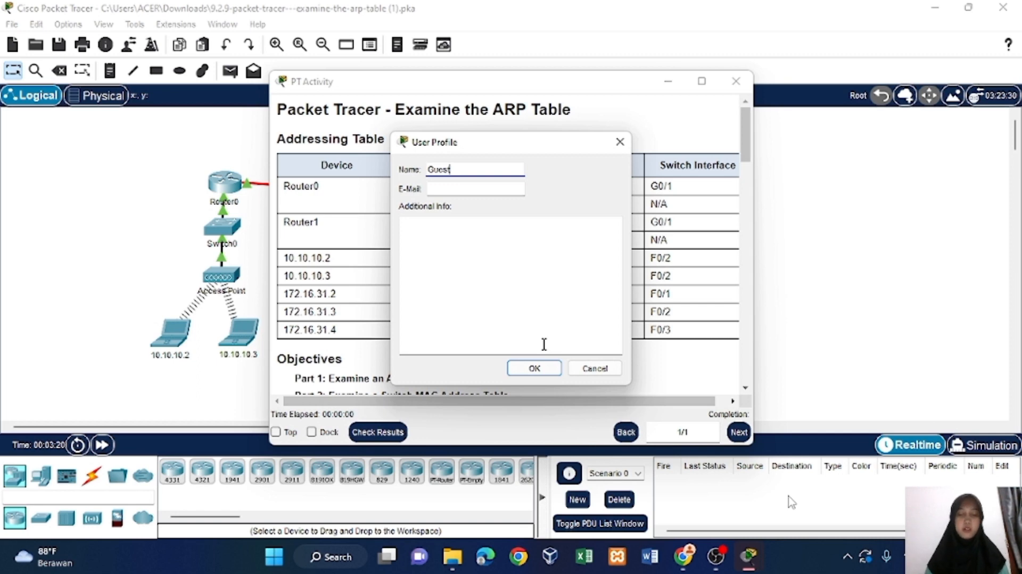
# Replace the default name in the user profile with the user's full name.
pyautogui.press('BackSpace')
pyautogui.press('BackSpace')
pyautogui.press('BackSpace')
pyautogui.press('BackSpace')
pyautogui.press('BackSpace')
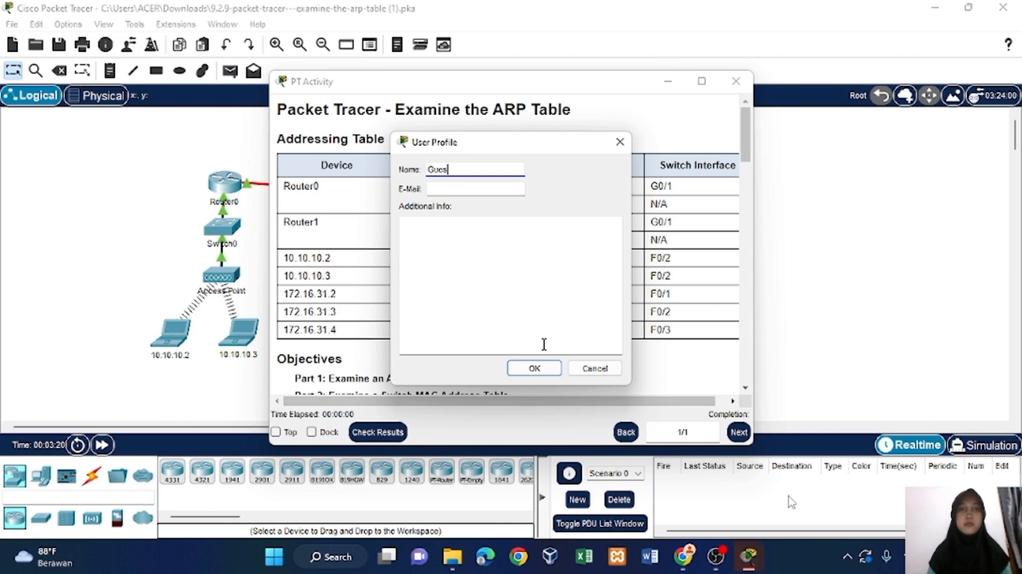
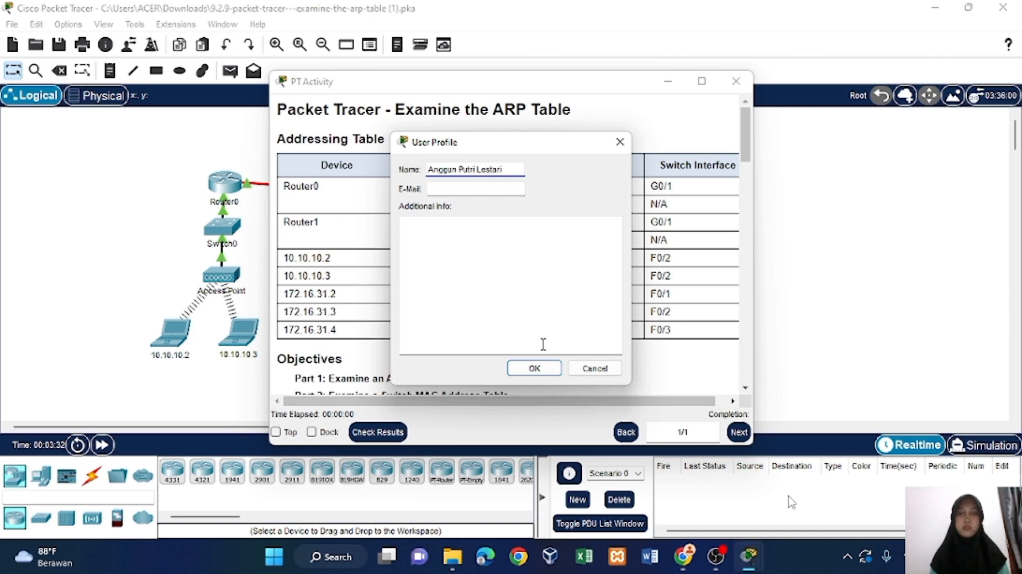
# Fill in the user's e-mail address in the user profile.
pyautogui.click(502, 190)
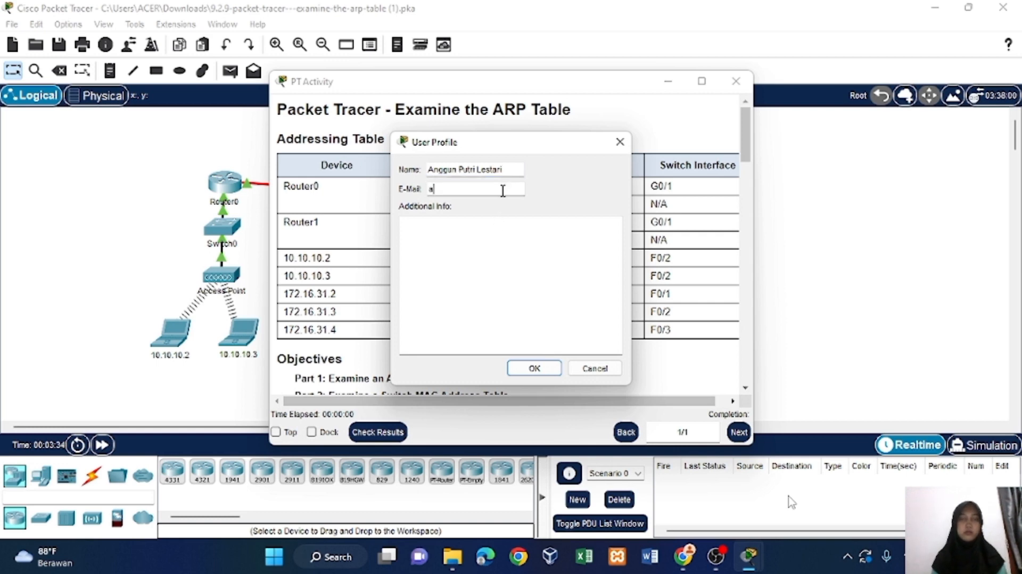
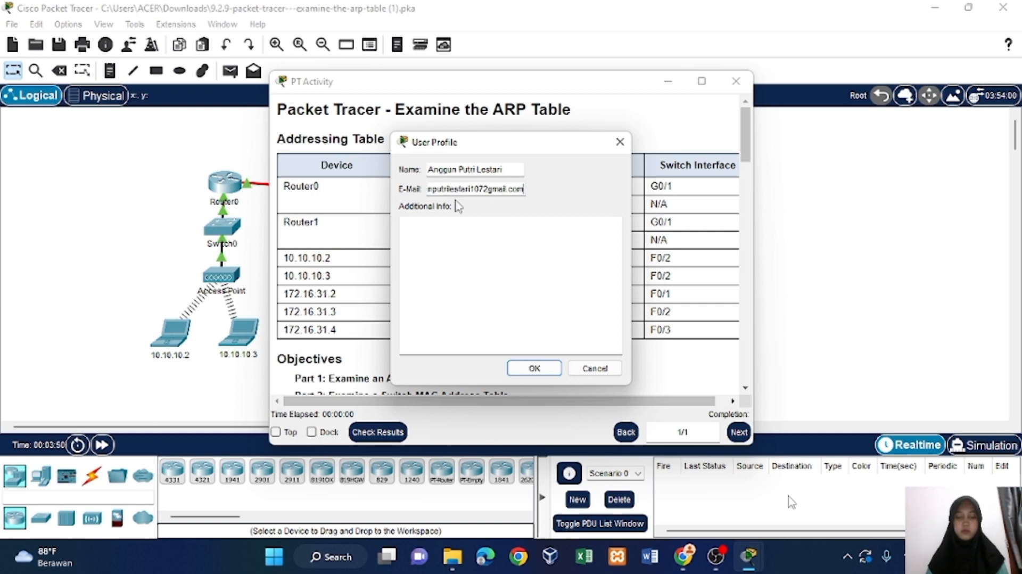
pyautogui.click(490, 189)
pyautogui.press('BackSpace')
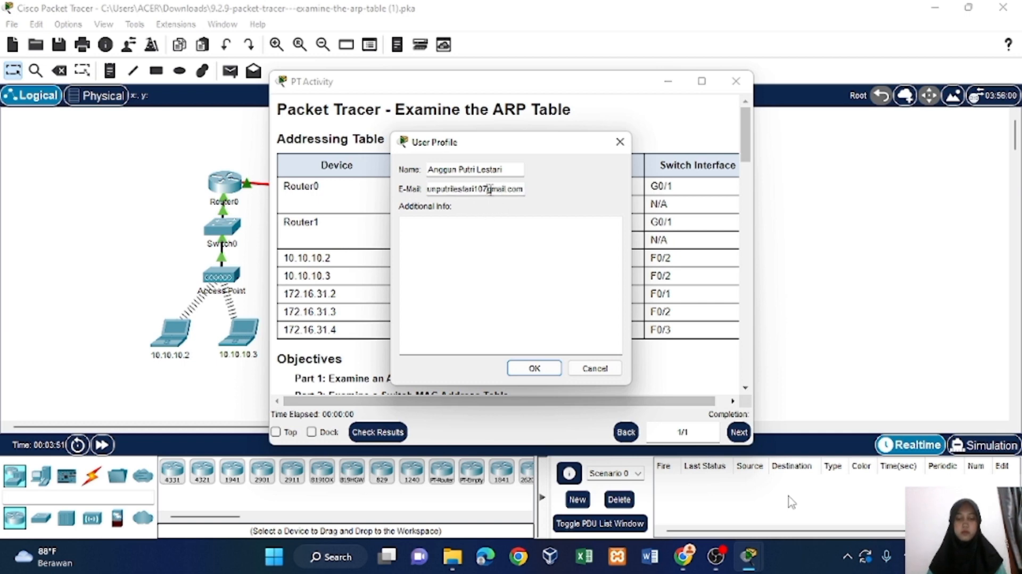
pyautogui.write('@')
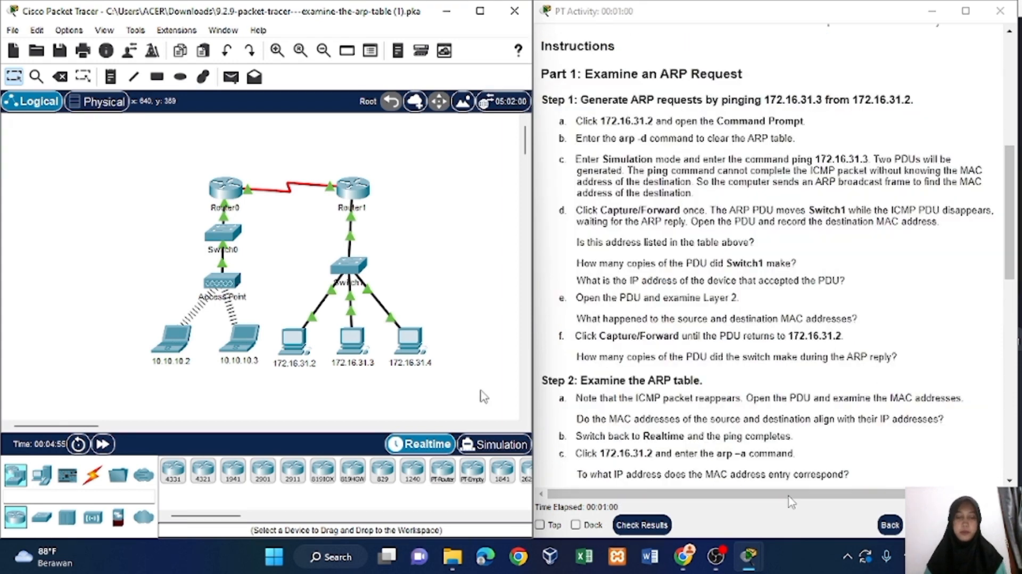
# Open the Command Prompt on PC 172.16.31.2 and clear its ARP table with arp -d.
pyautogui.click(287, 352)
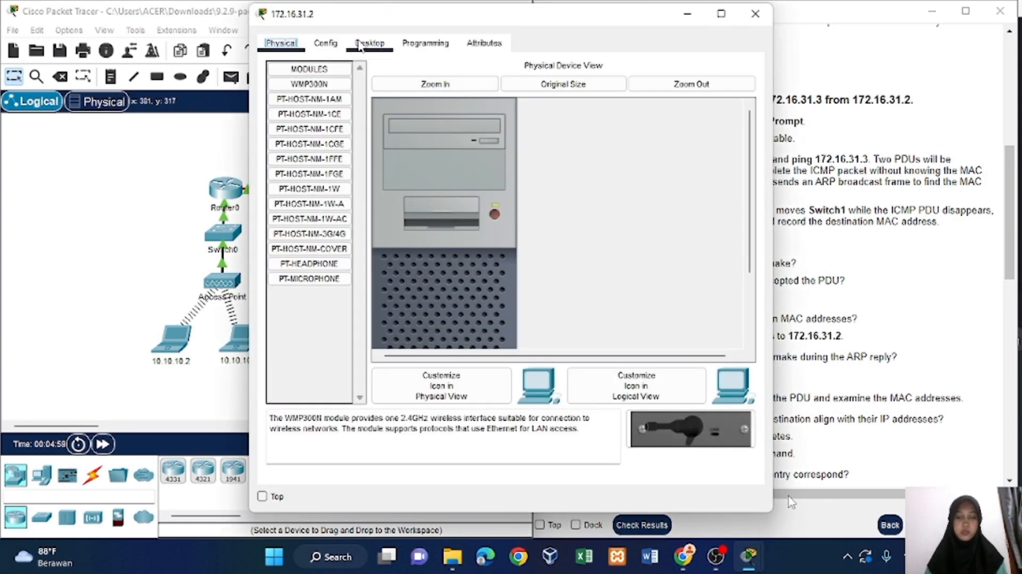
pyautogui.click(359, 46)
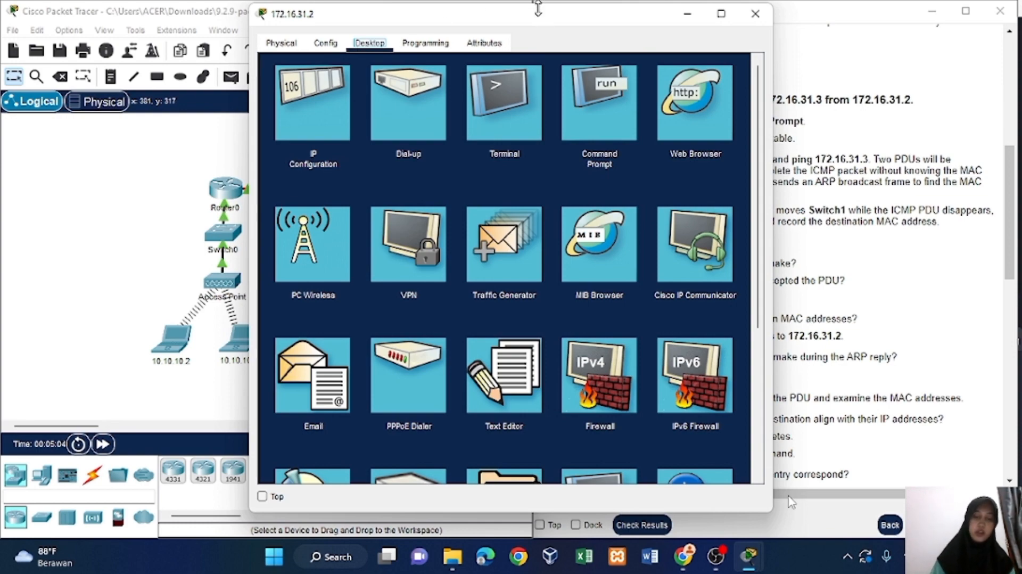
pyautogui.moveTo(541, 23); pyautogui.dragTo(339, 20)
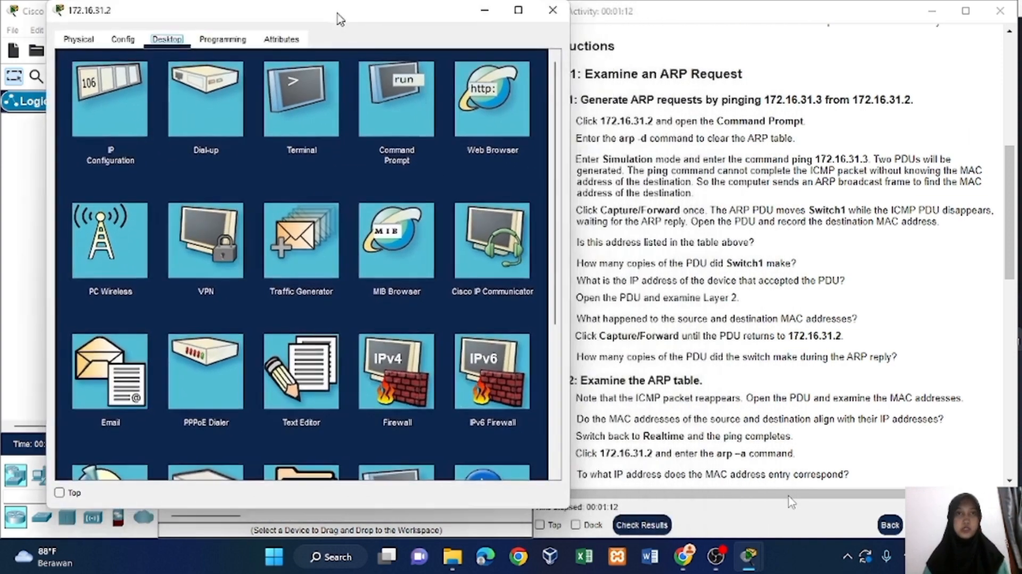
pyautogui.click(383, 117)
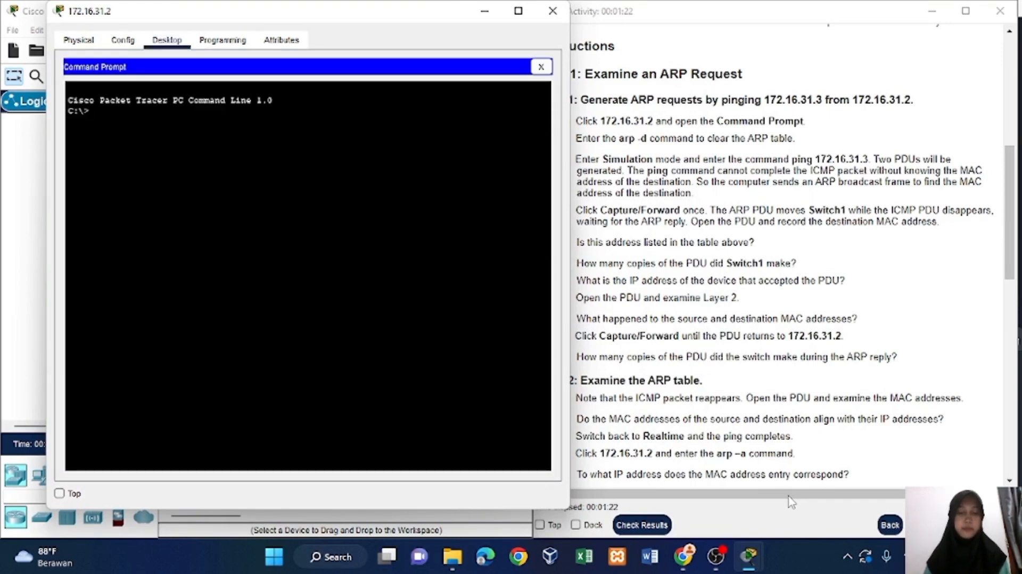
pyautogui.write('arp')
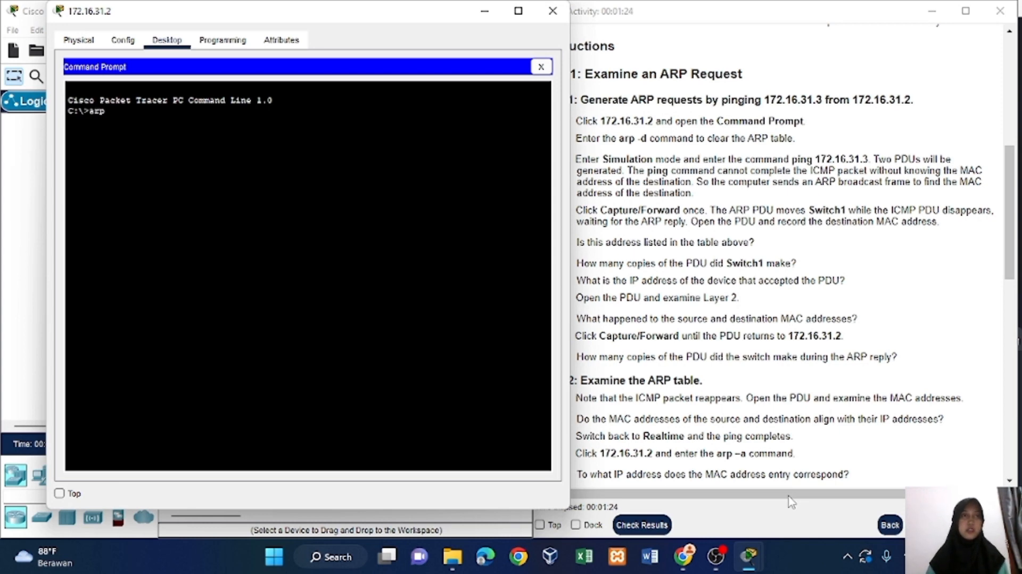
pyautogui.write(' -d')
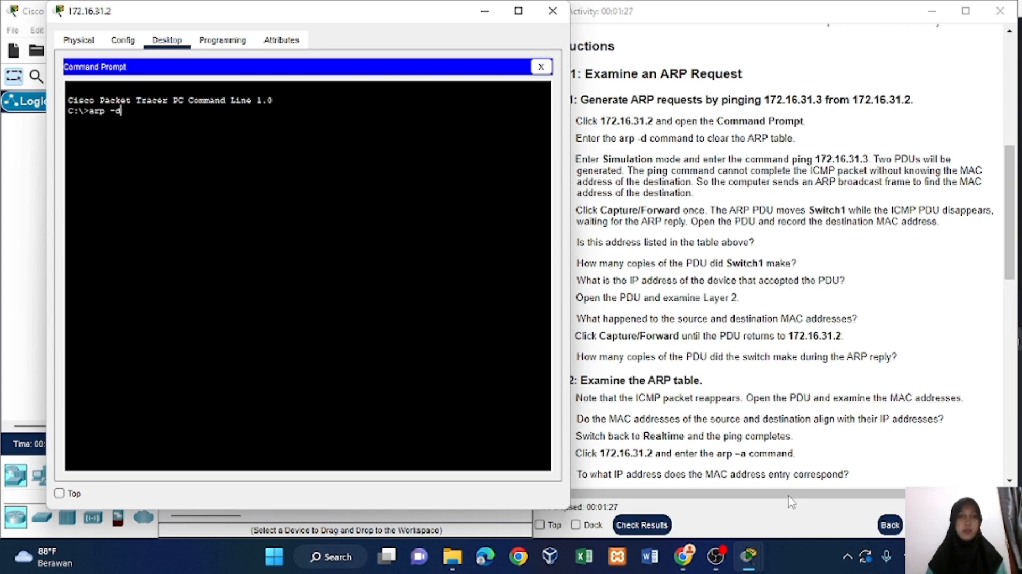
pyautogui.press('Return')
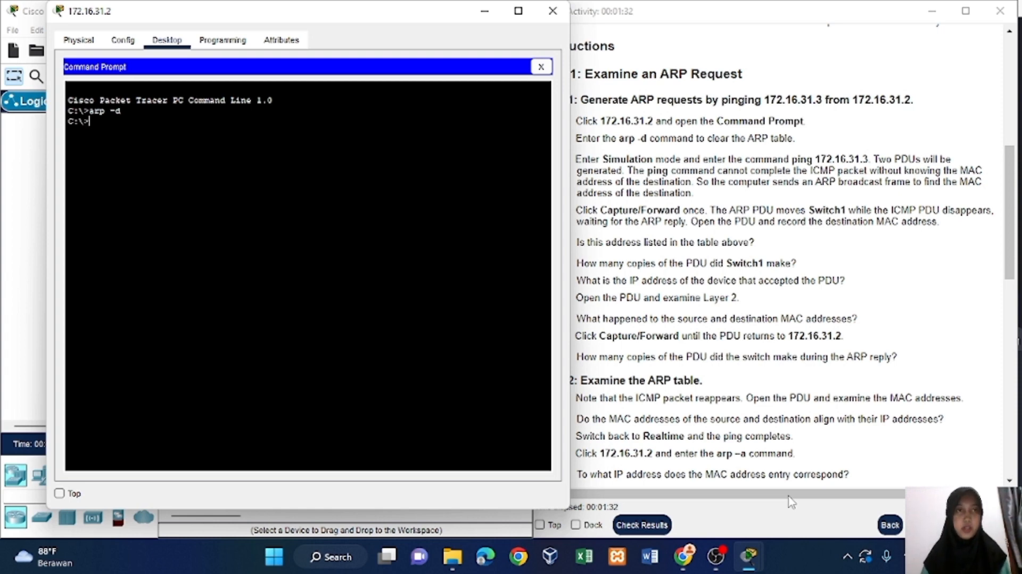
# Switch the network to Simulation mode and run ping 172.16.31.3 in the Command Prompt of PC 172.16.31.2.
pyautogui.click(487, 14)
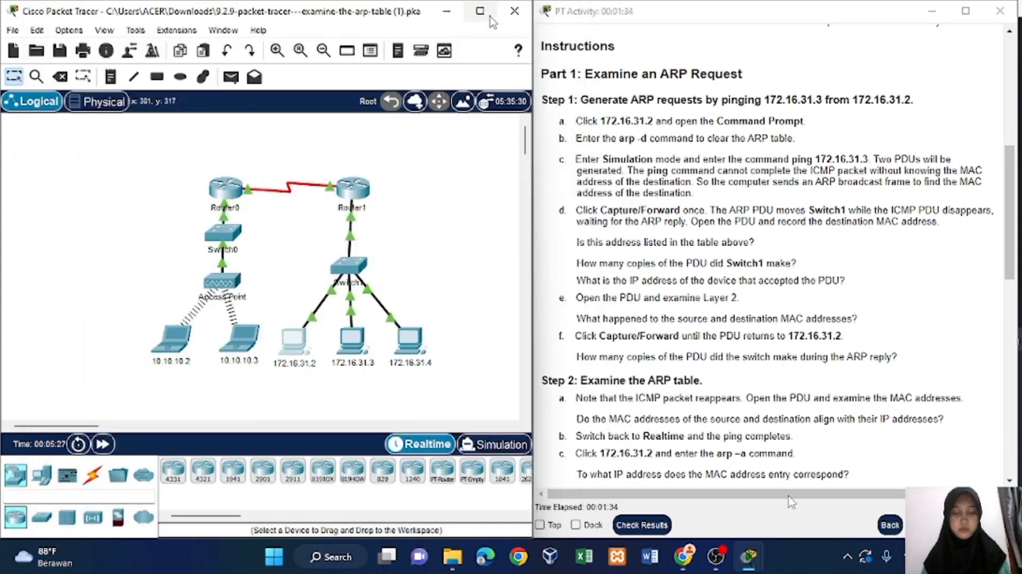
pyautogui.click(499, 452)
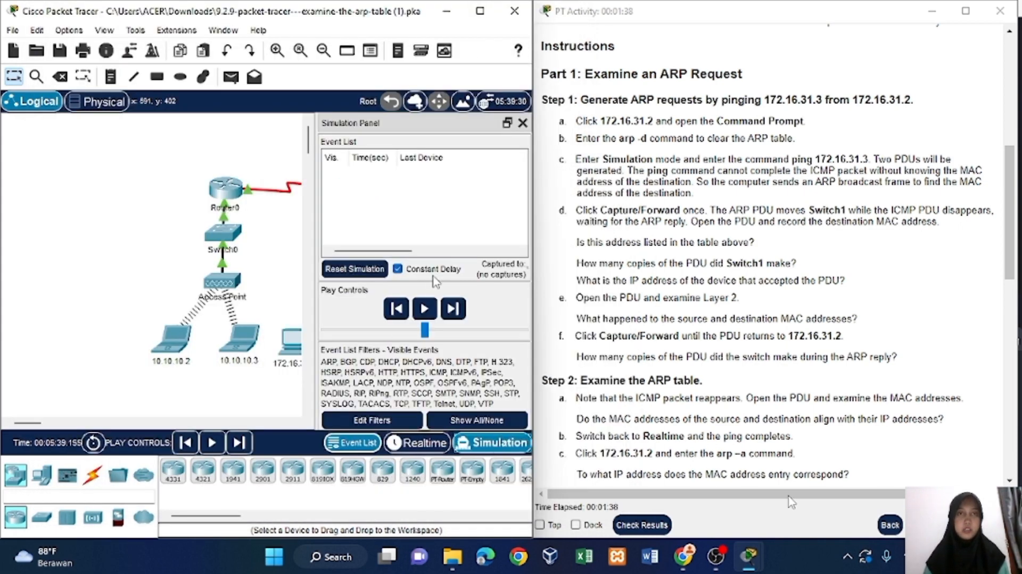
pyautogui.moveTo(748, 556)
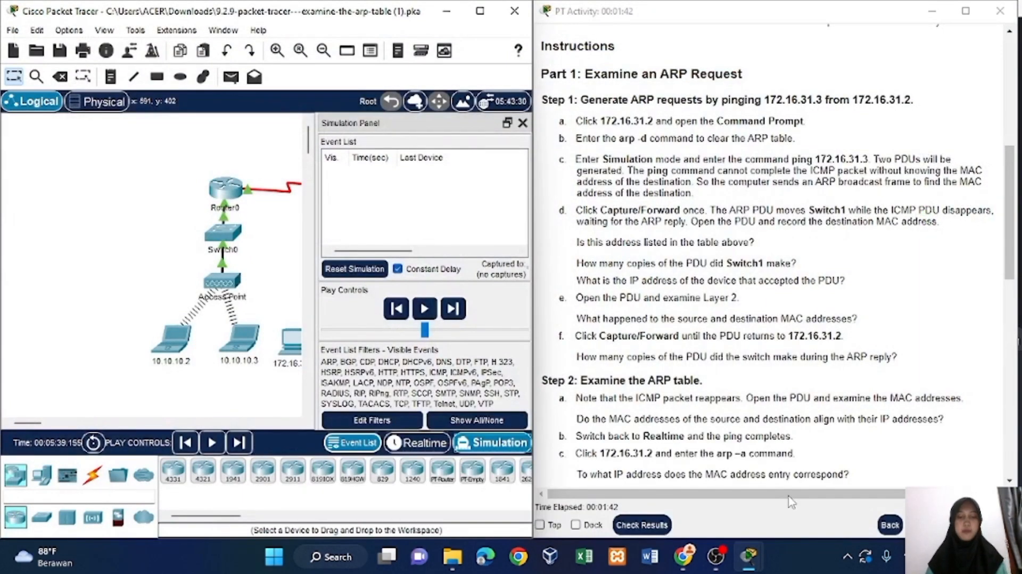
pyautogui.click(945, 487)
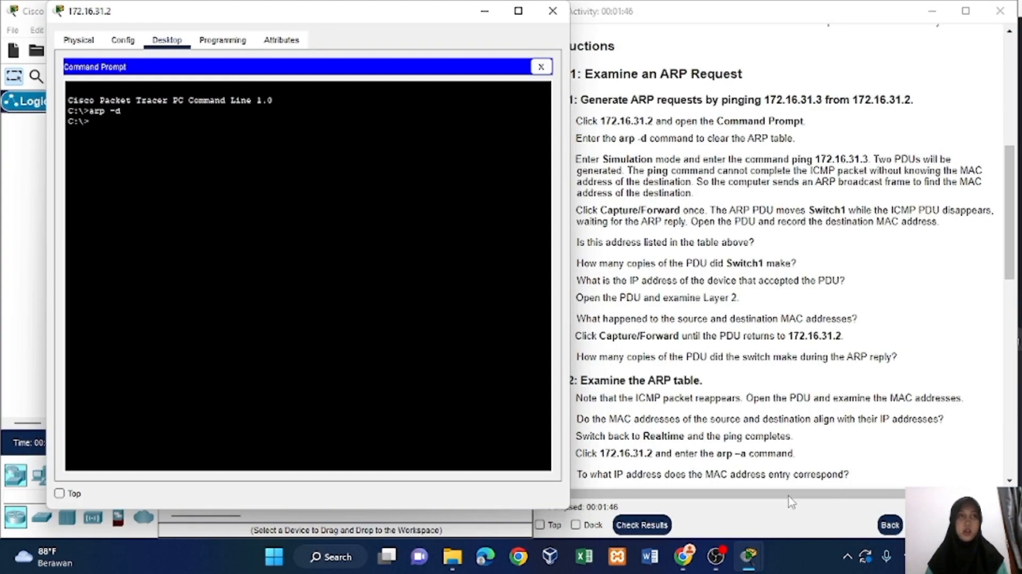
pyautogui.write('ping 172')
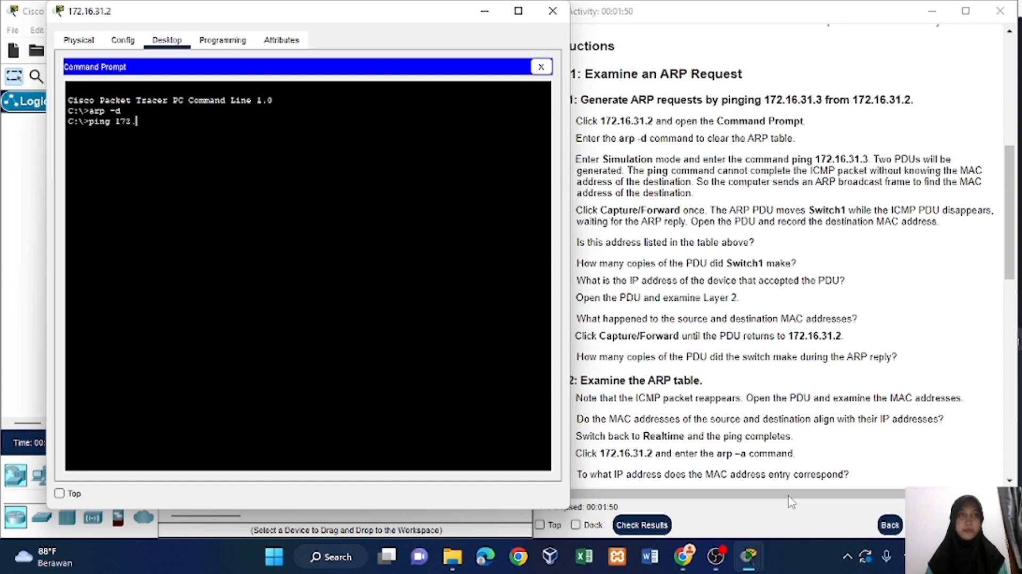
pyautogui.write('.1')
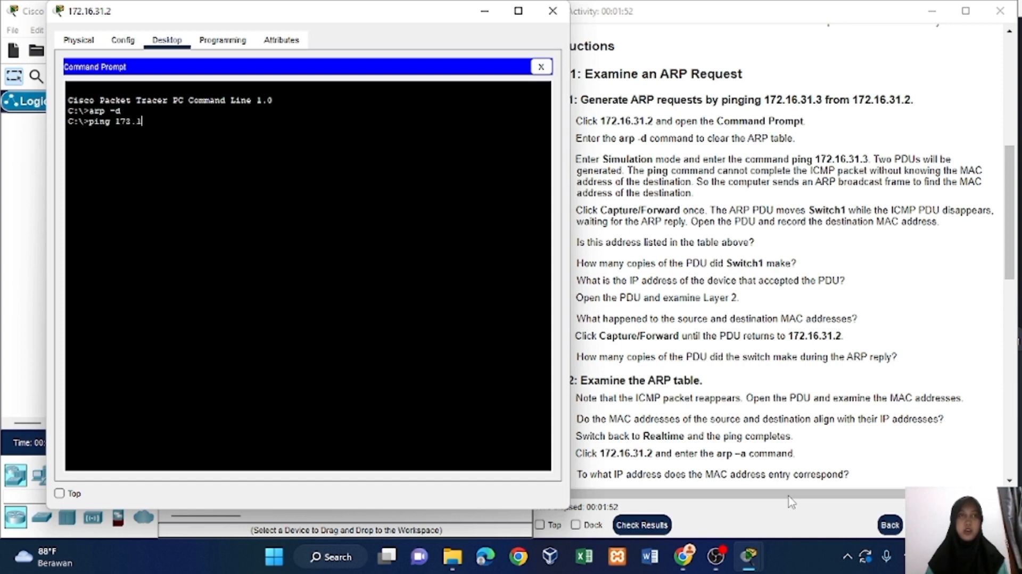
pyautogui.write('6.31.')
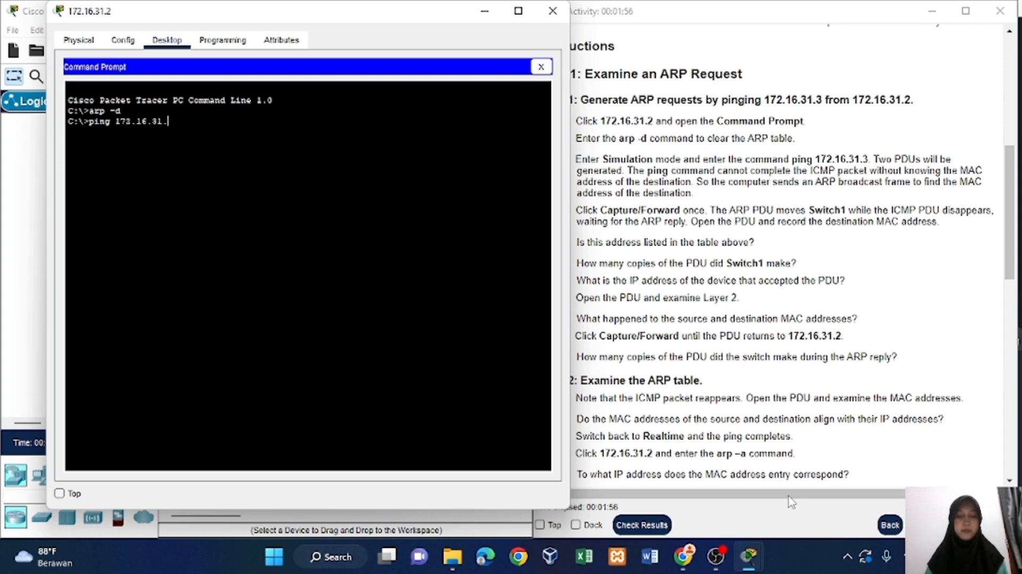
pyautogui.write('3')
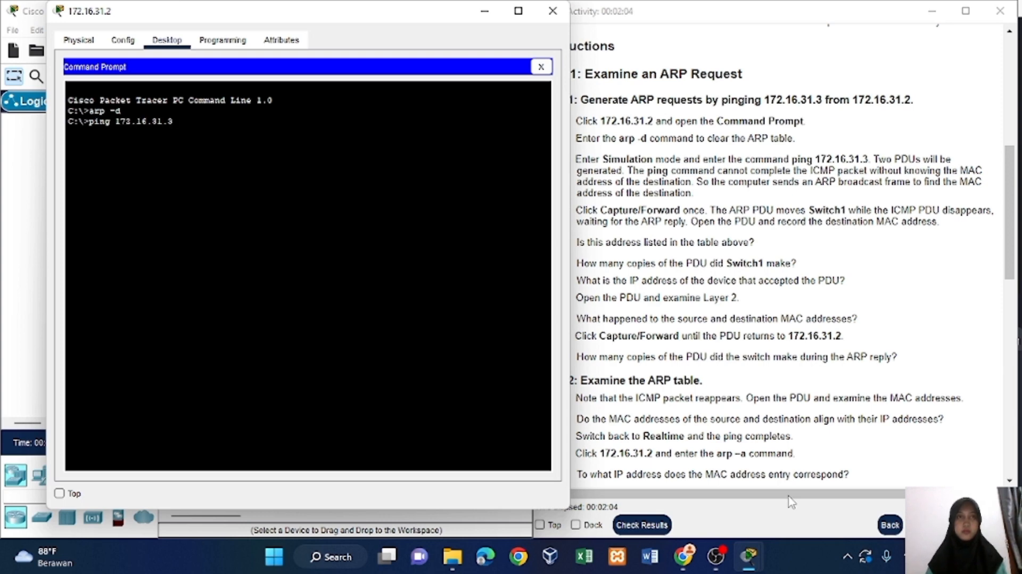
pyautogui.press('Return')
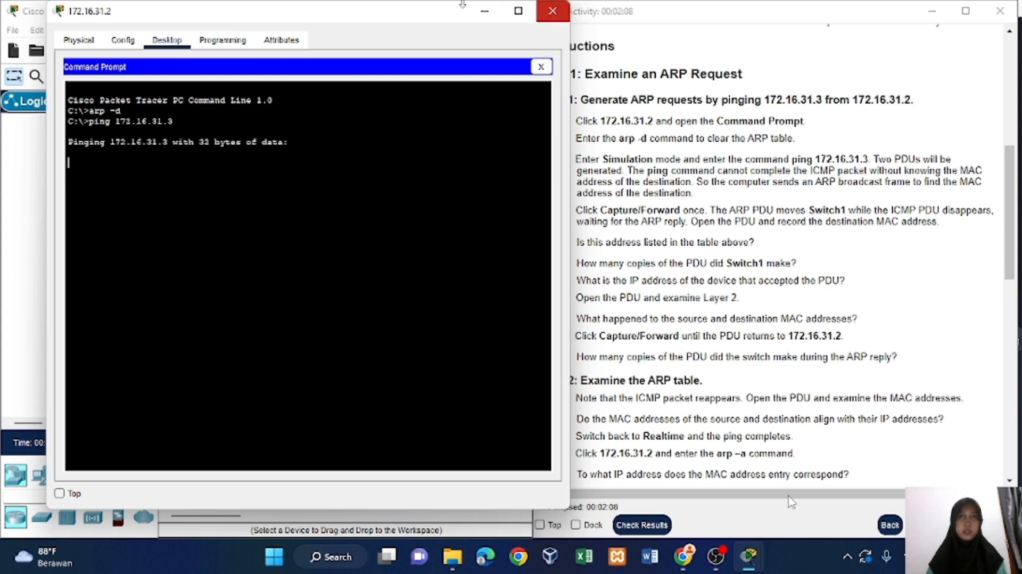
# Close the 172.16.31.2 device window and examine the types of the PDUs in the simulation event list.
pyautogui.moveTo(379, 16); pyautogui.dragTo(473, 6)
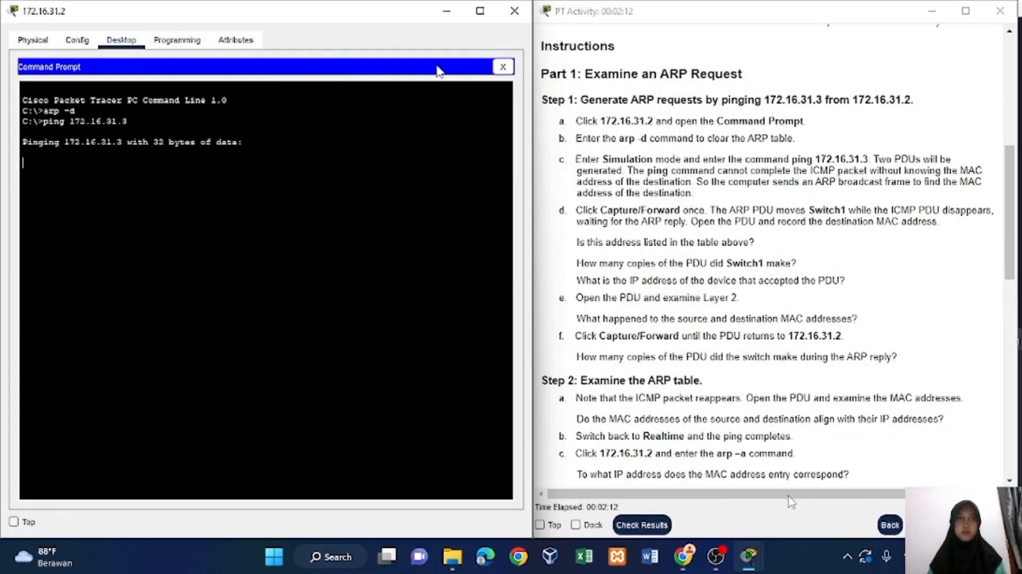
pyautogui.click(514, 11)
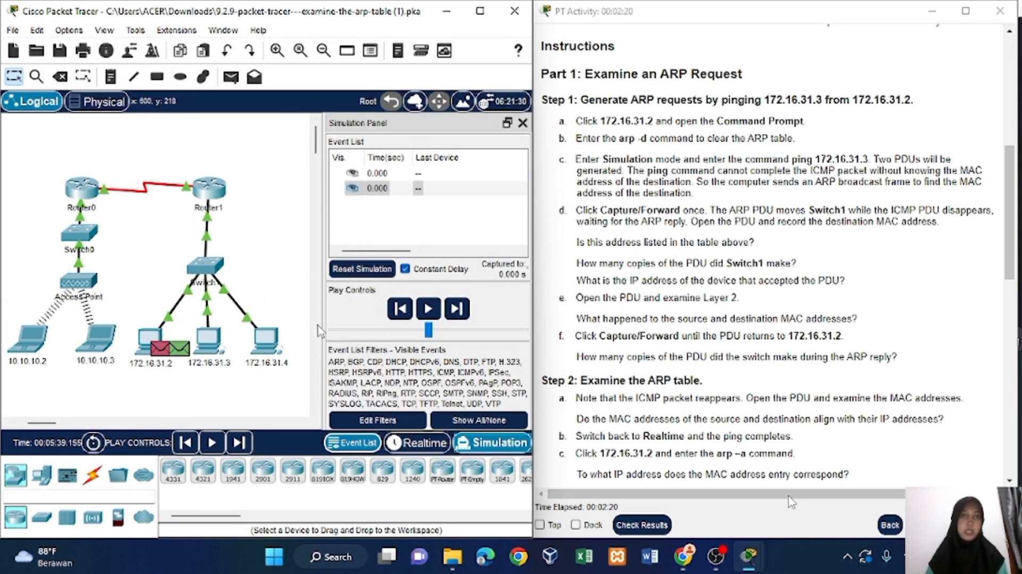
pyautogui.hscroll(5, 410, 232)
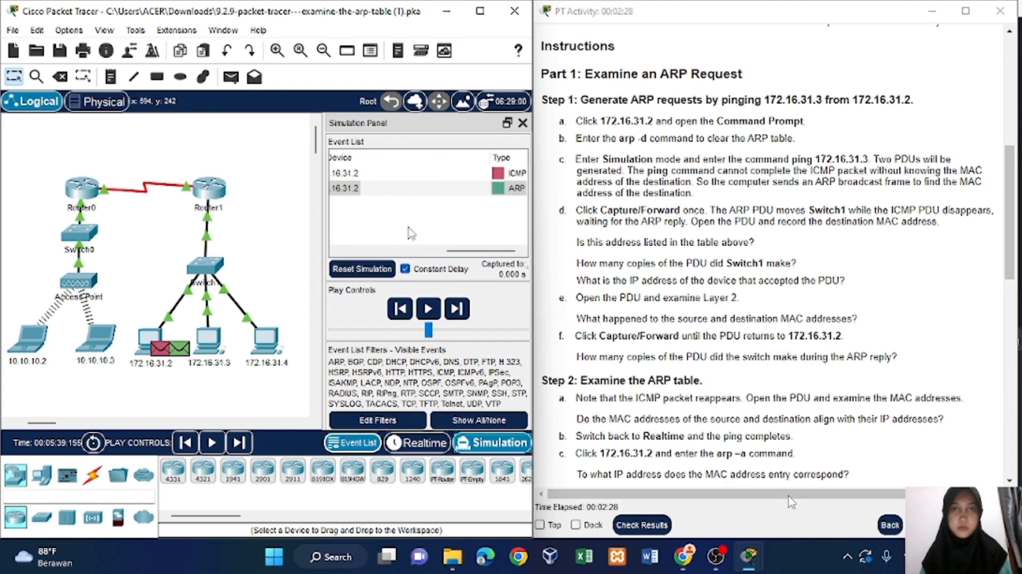
# Advance the simulation by one event and inspect Layer 2 of the ARP PDU at Switch1, inbound and outbound.
pyautogui.hscroll(-5, 410, 233)
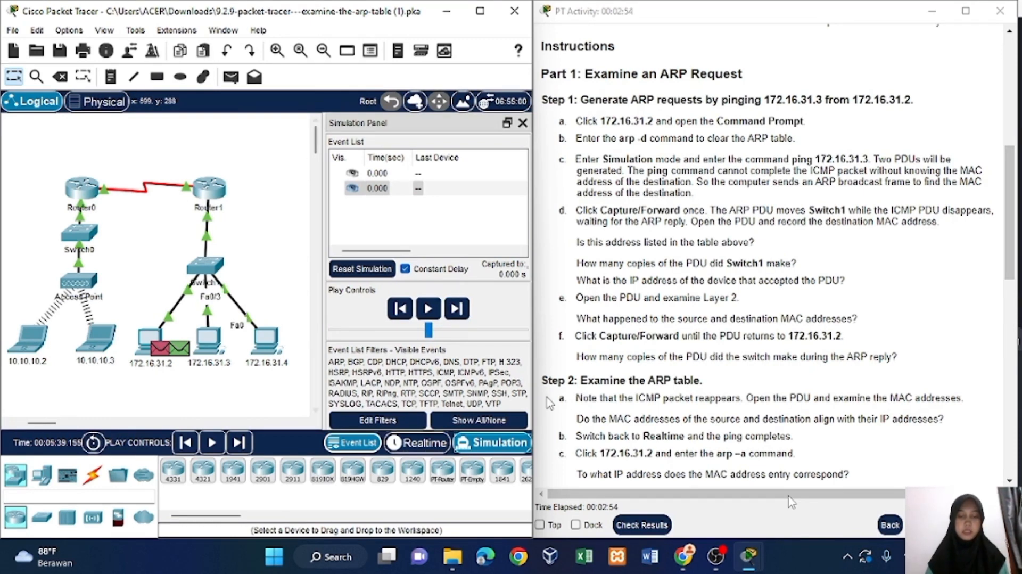
pyautogui.click(456, 309)
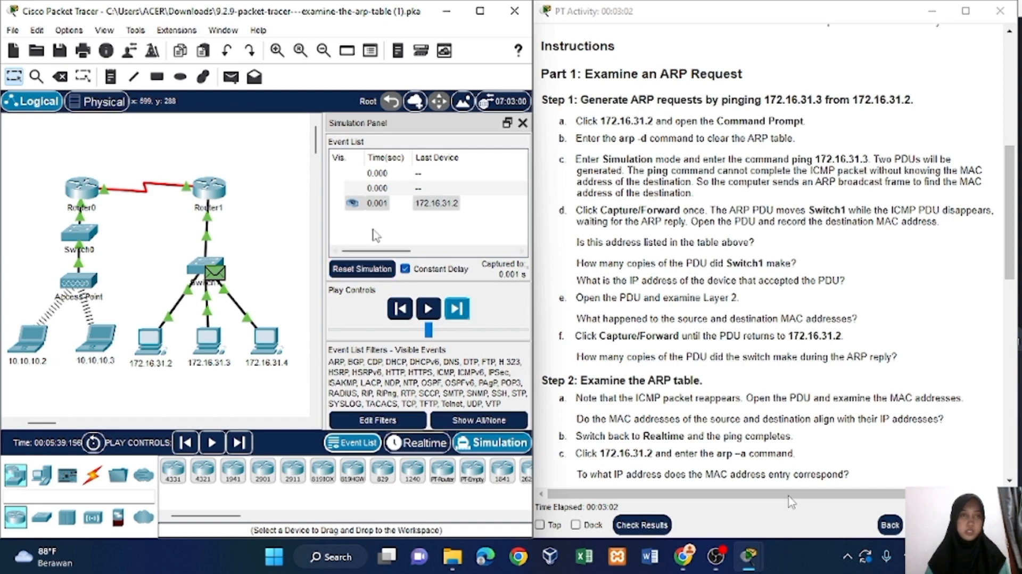
pyautogui.click(369, 204)
pyautogui.click(369, 205)
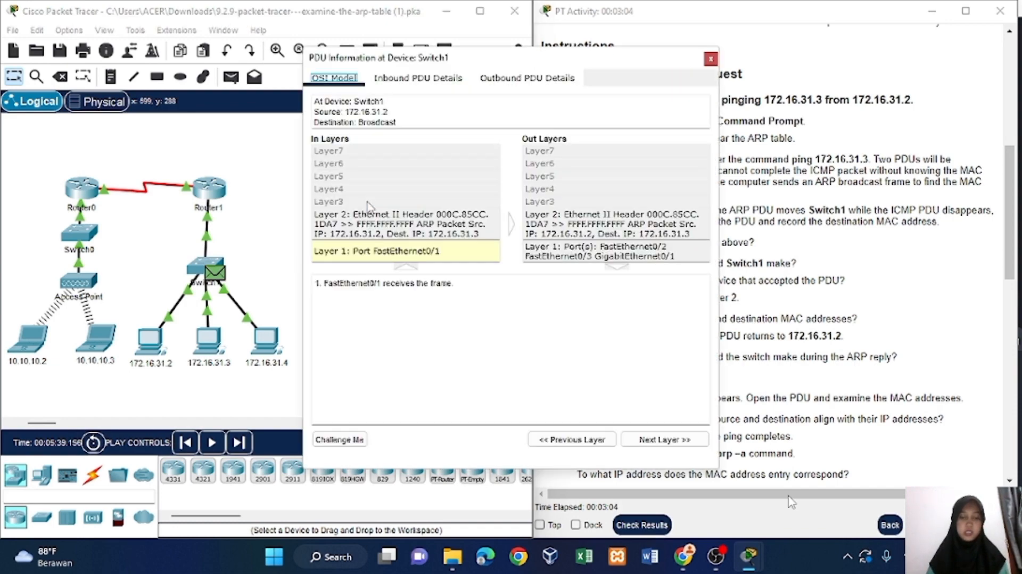
pyautogui.moveTo(485, 67); pyautogui.dragTo(273, 69)
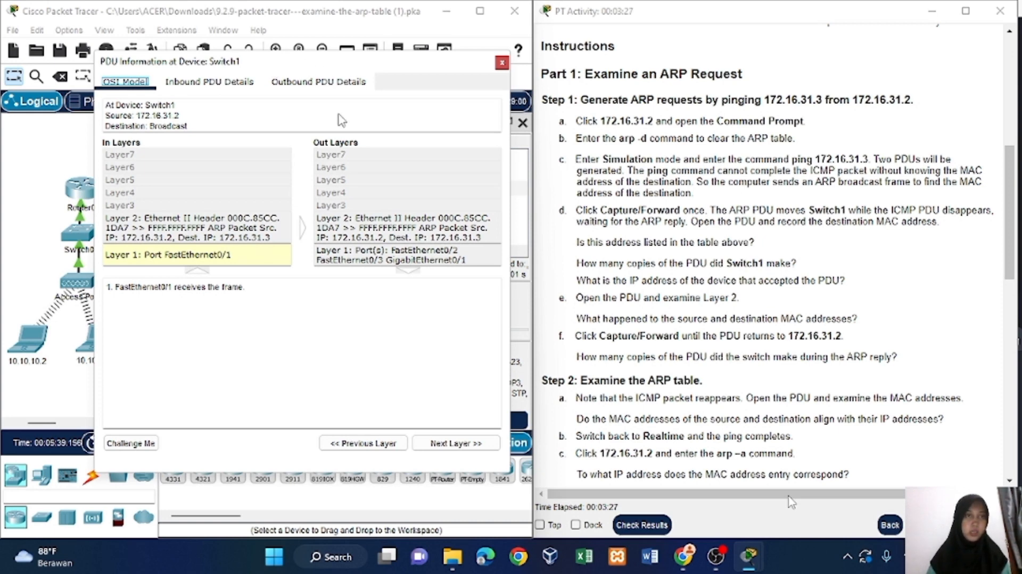
pyautogui.click(265, 218)
pyautogui.click(325, 229)
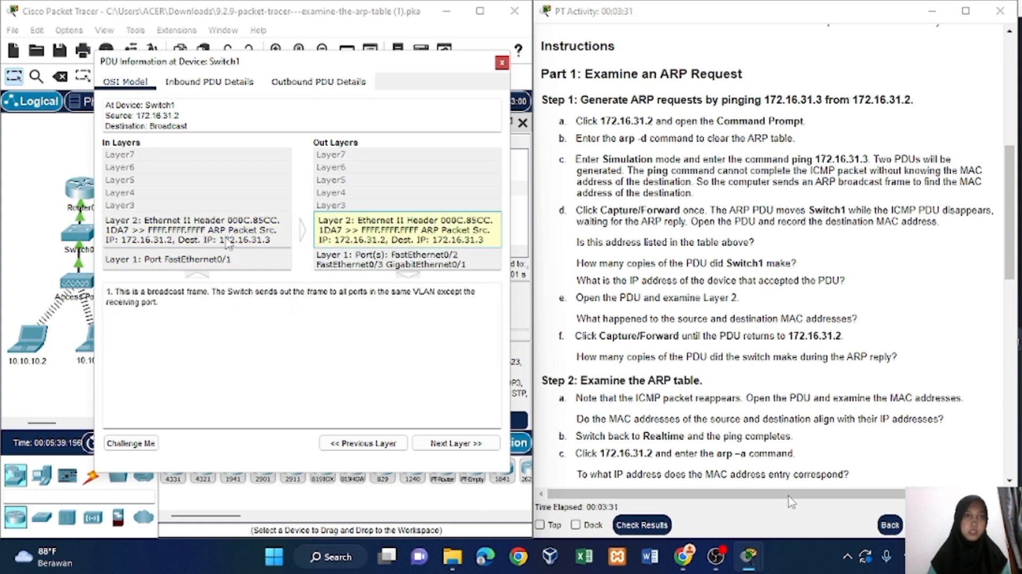
# Check the PDU's destination MAC address against the address table in the activity instructions and close the PDU details.
pyautogui.scroll(6, 586, 213)
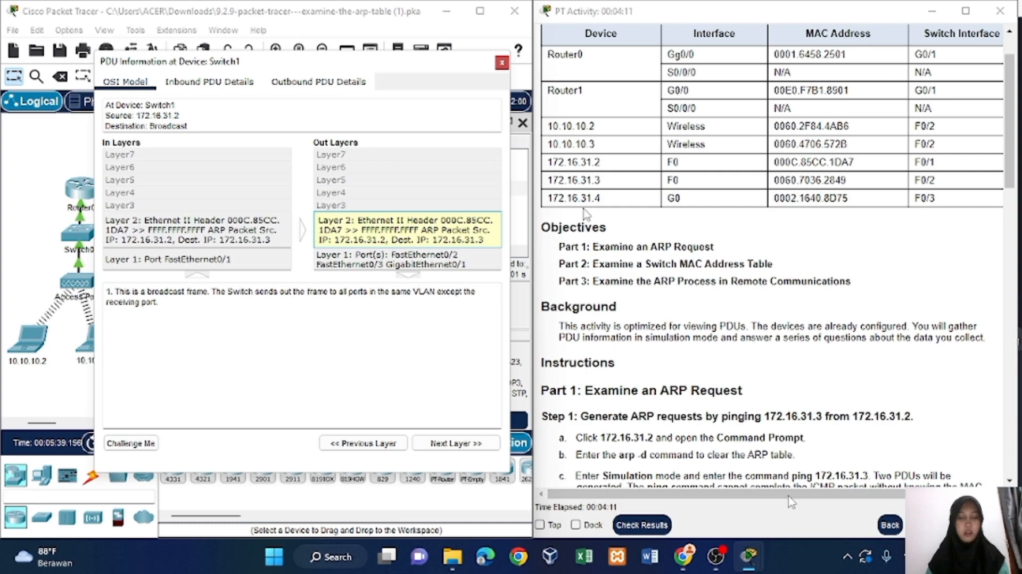
pyautogui.scroll(-10, 586, 215)
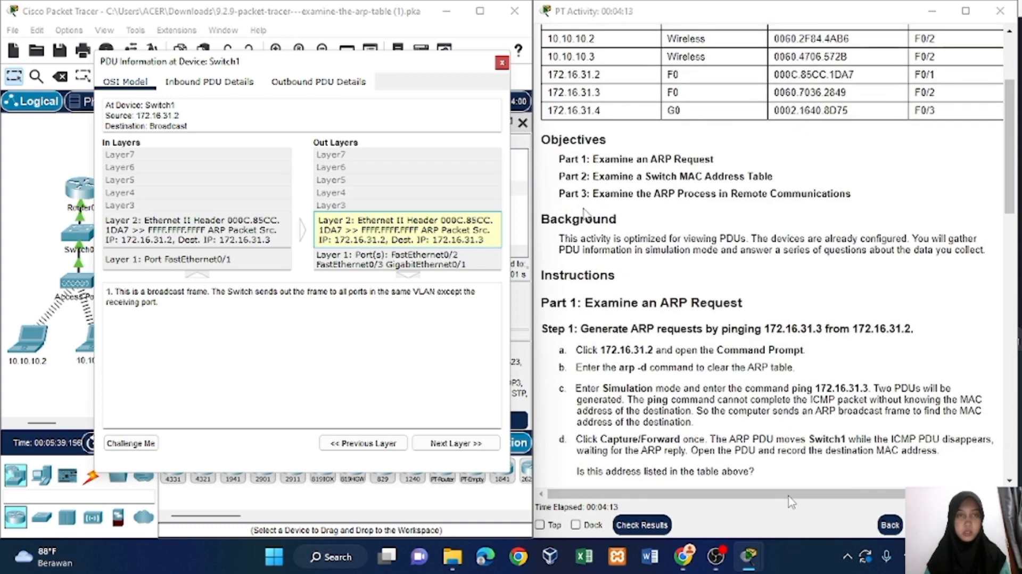
pyautogui.scroll(-2, 585, 214)
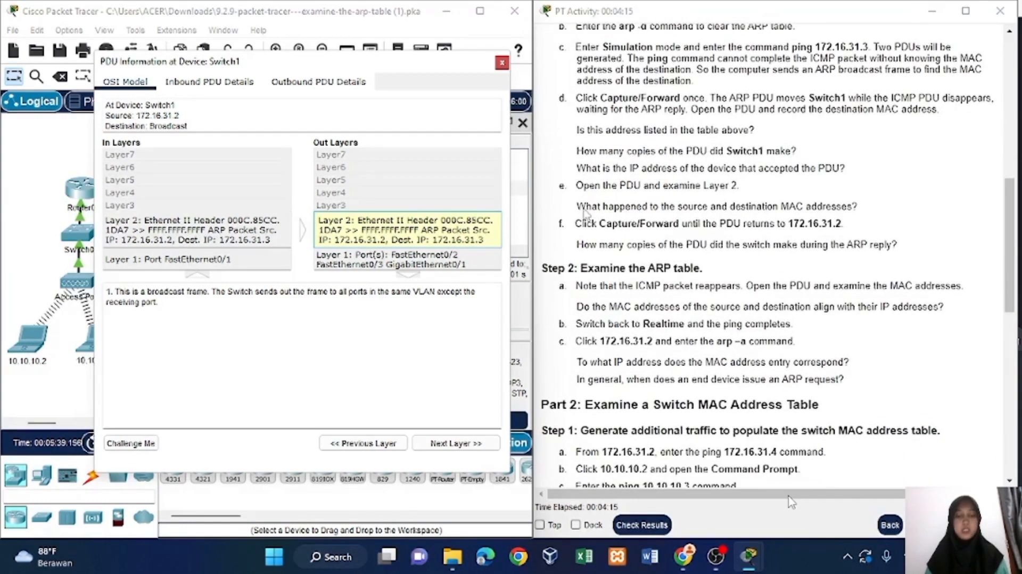
pyautogui.scroll(1, 586, 214)
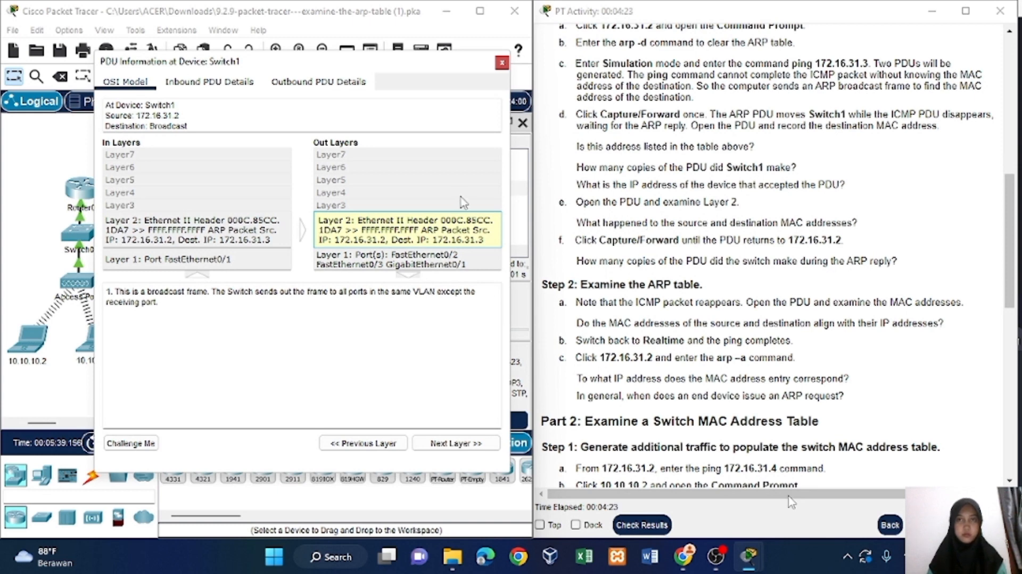
pyautogui.click(501, 62)
# Advance the simulation by one more event and examine the PDU copies sent by Switch1 to its connected devices.
pyautogui.click(420, 319)
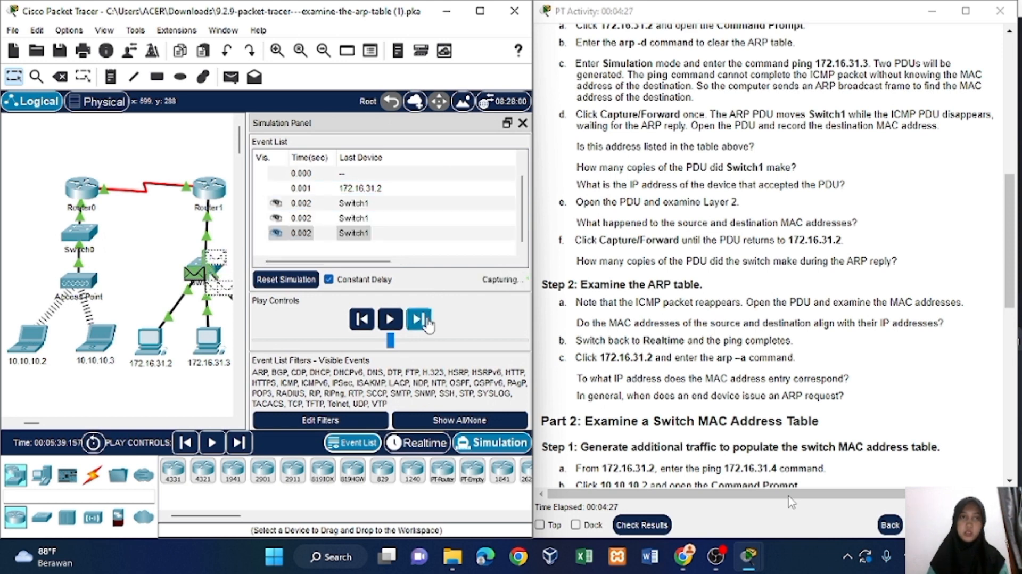
pyautogui.hscroll(3, 191, 330)
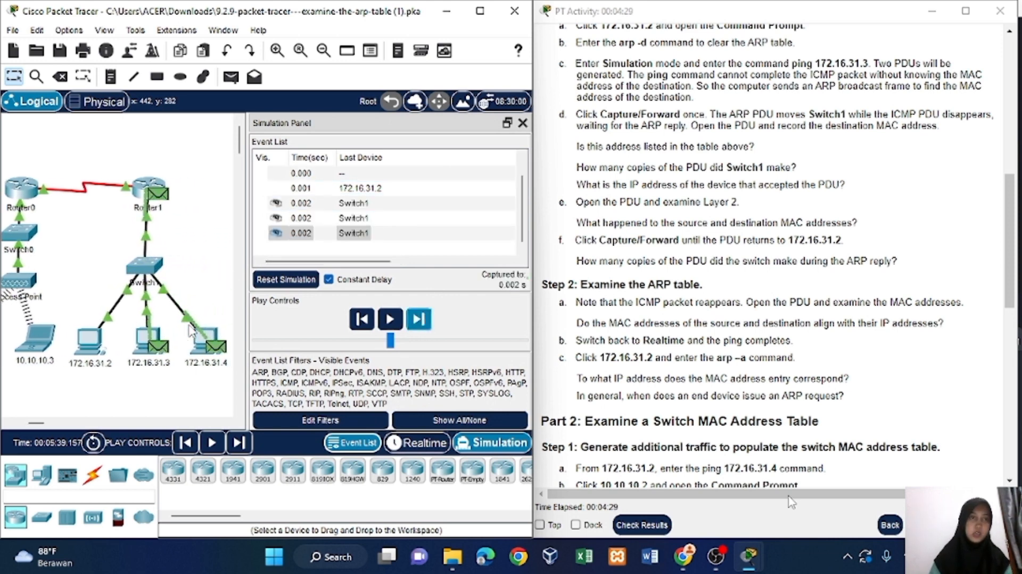
pyautogui.hscroll(1, 192, 331)
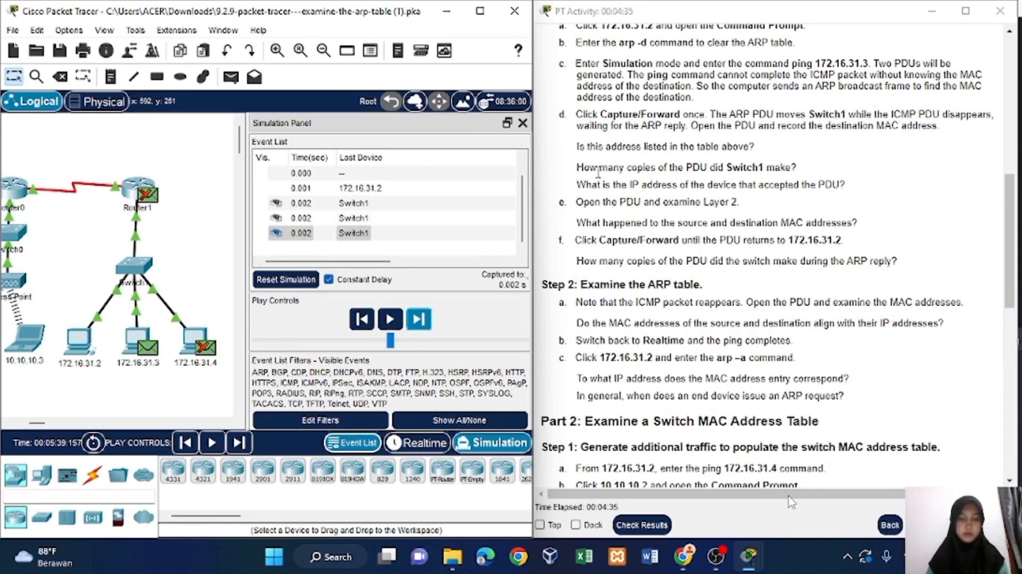
pyautogui.moveTo(577, 168); pyautogui.dragTo(652, 187)
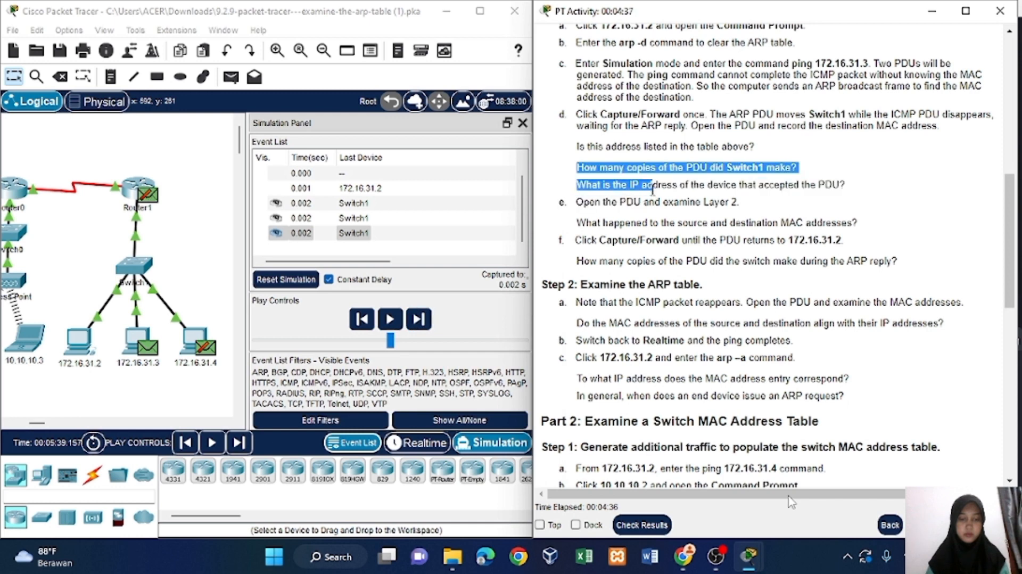
pyautogui.click(591, 215)
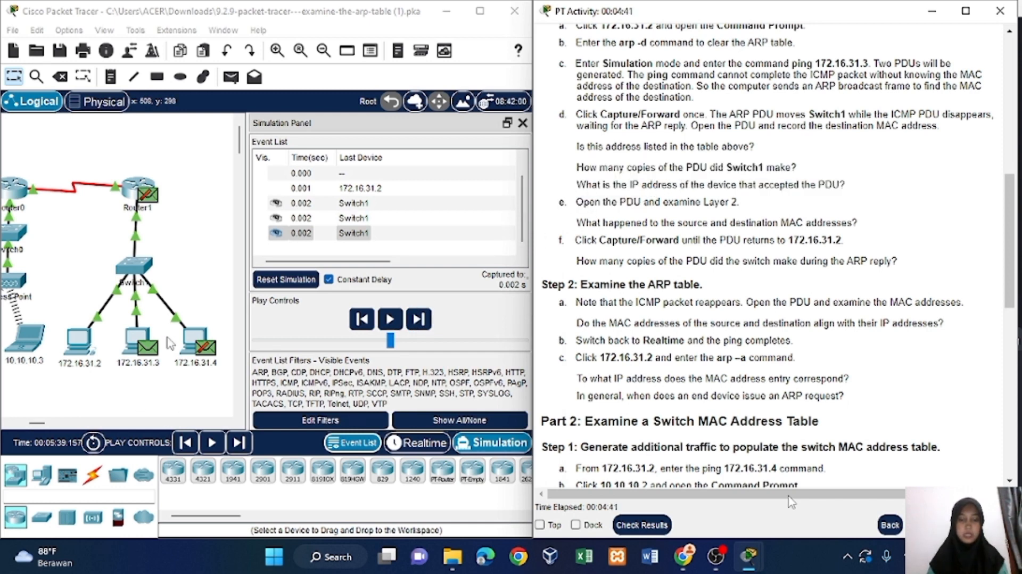
# Inspect the details of the ARP PDU received at Router1 and close them.
pyautogui.hscroll(1, 139, 372)
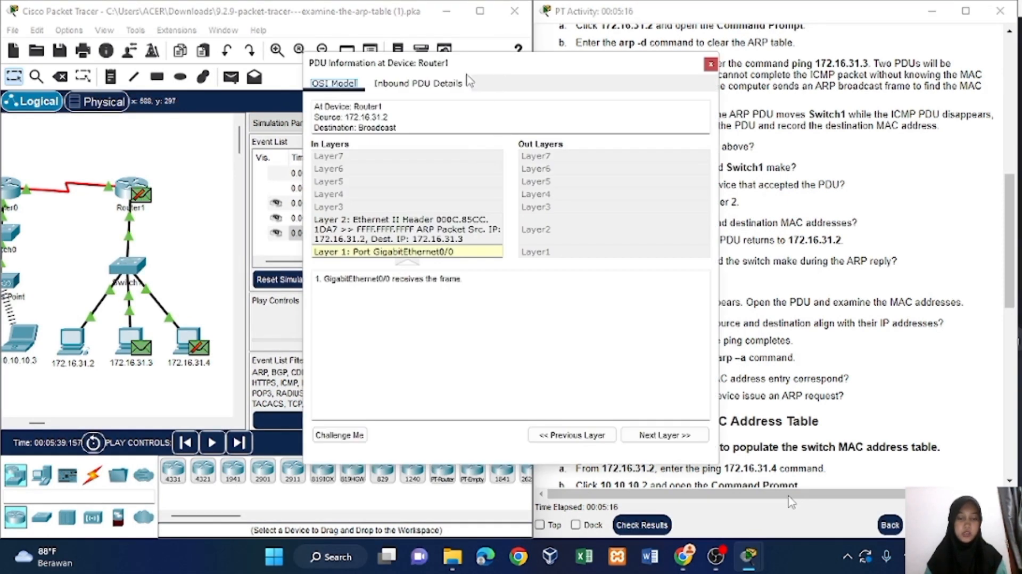
pyautogui.moveTo(467, 69); pyautogui.dragTo(248, 76)
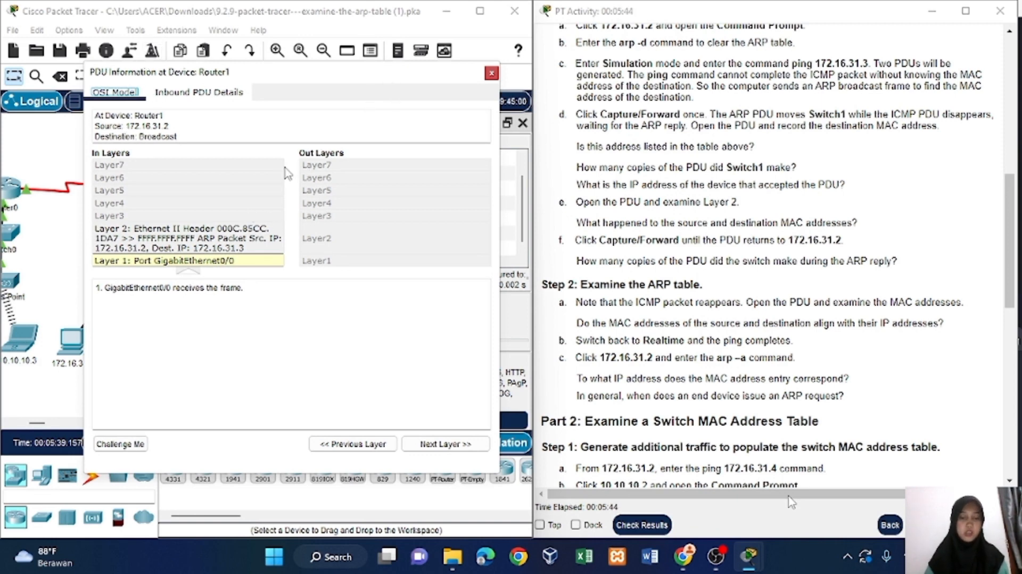
pyautogui.click(491, 75)
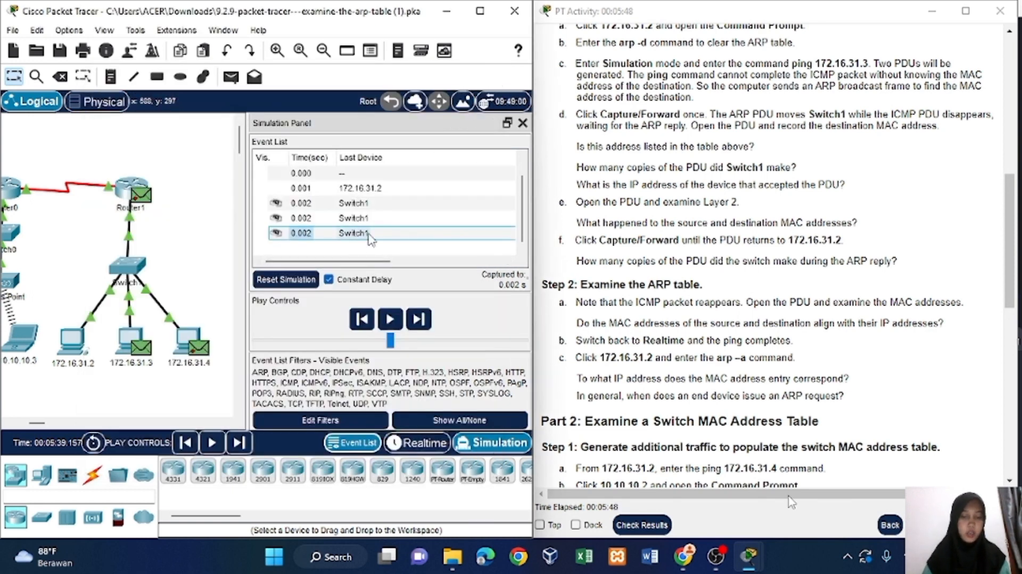
# Inspect the ARP PDU at 172.16.31.3, advance the simulation to Switch1 and examine the reply's Layer 2 addresses there.
pyautogui.click(299, 205)
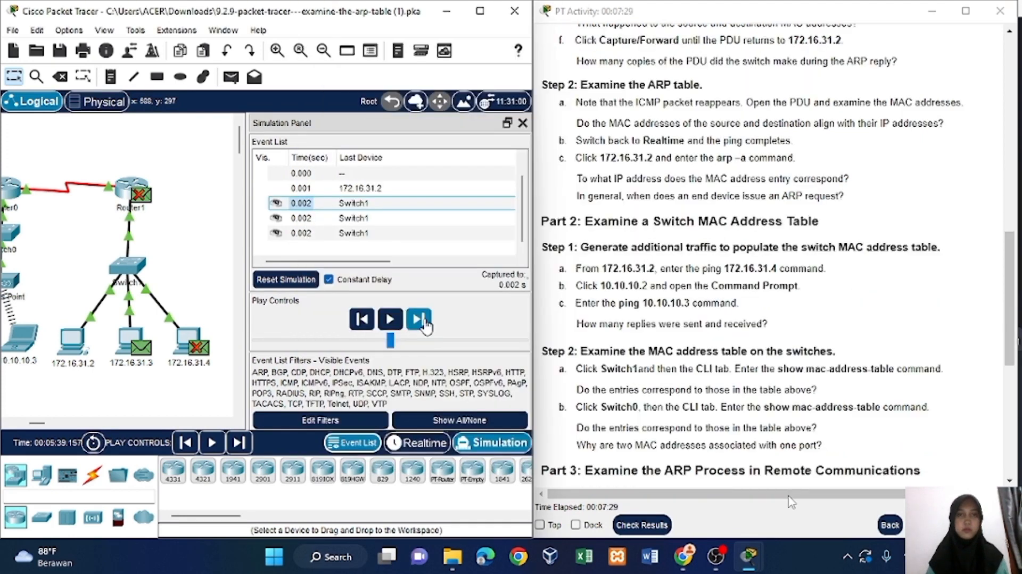
pyautogui.click(419, 319)
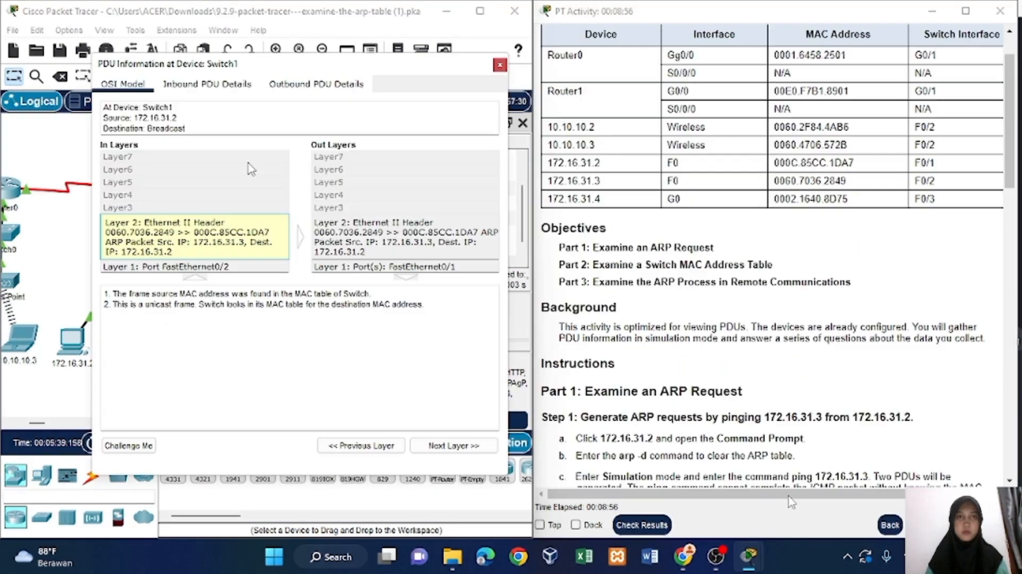
pyautogui.click(496, 63)
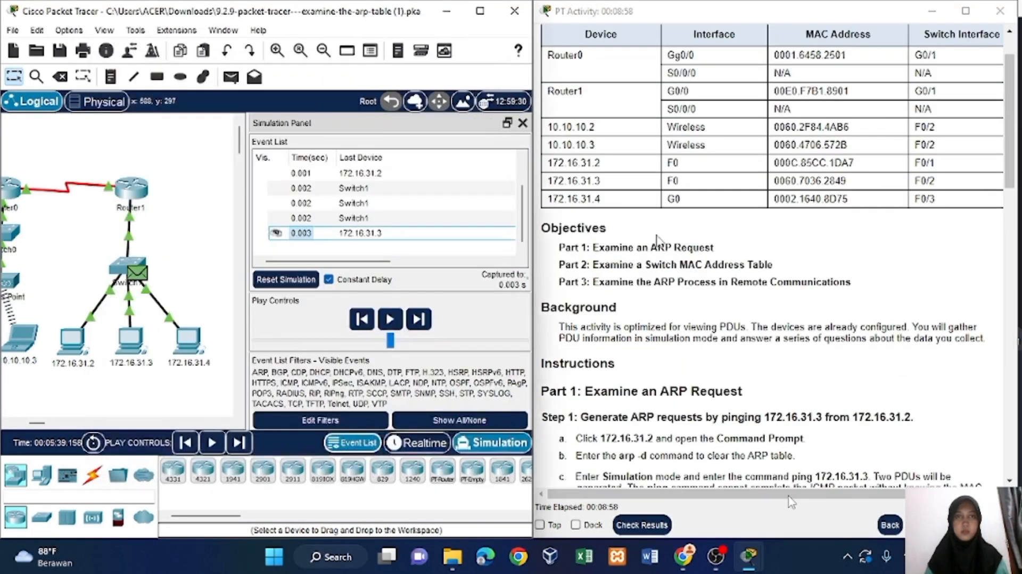
# Close the Simulation Panel and switch the network back to Realtime mode so the ping completes.
pyautogui.scroll(-10, 659, 240)
pyautogui.scroll(-3, 658, 241)
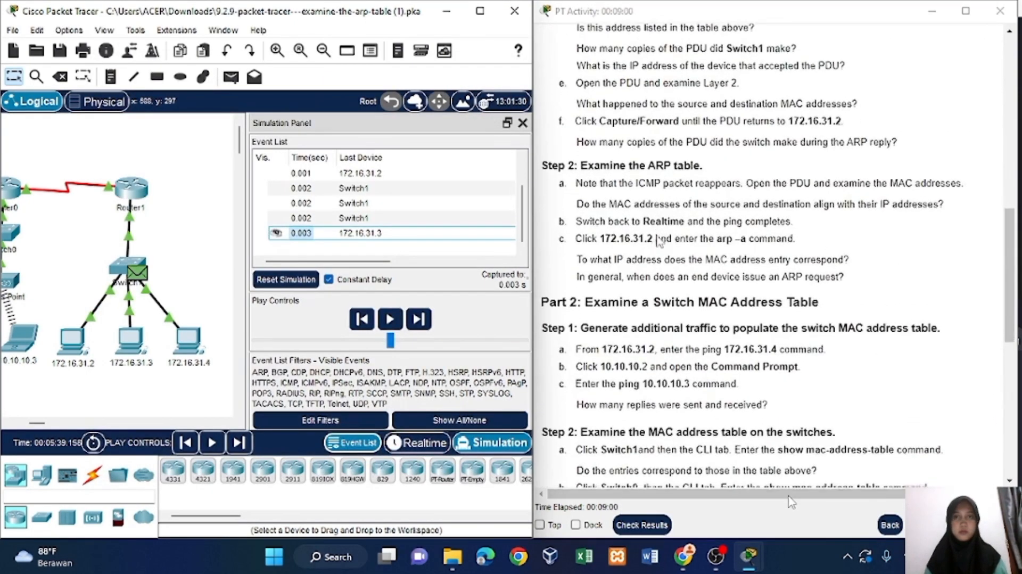
pyautogui.click(523, 124)
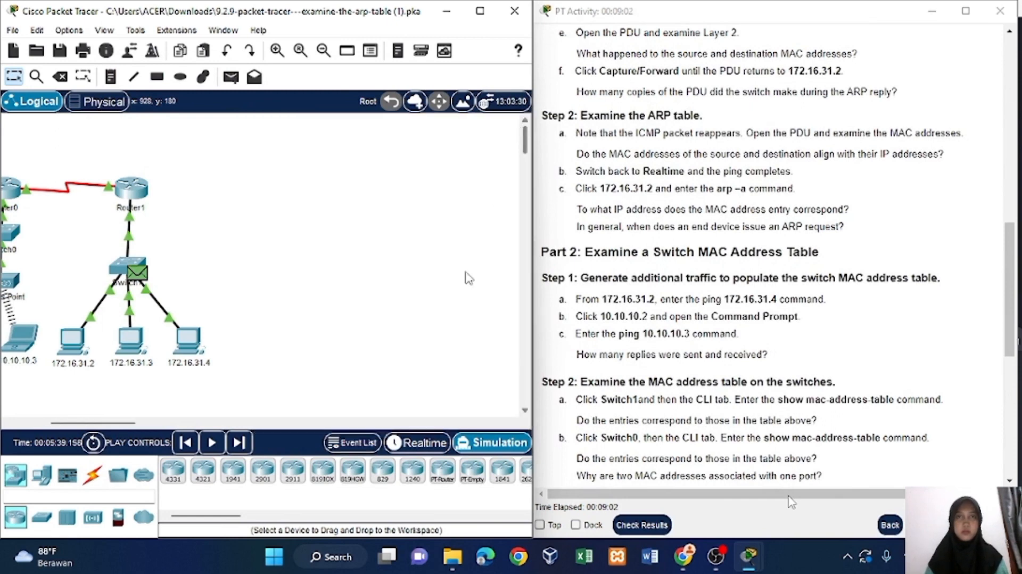
pyautogui.click(428, 444)
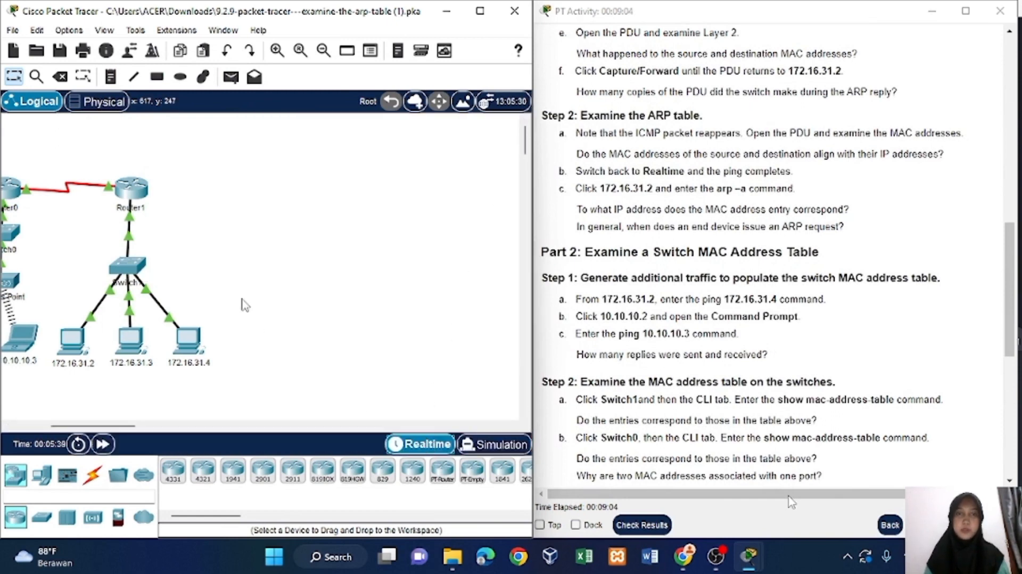
# Open the Command Prompt on PC 172.16.31.2 and display its ARP table with arp -a.
pyautogui.hscroll(-5, 243, 303)
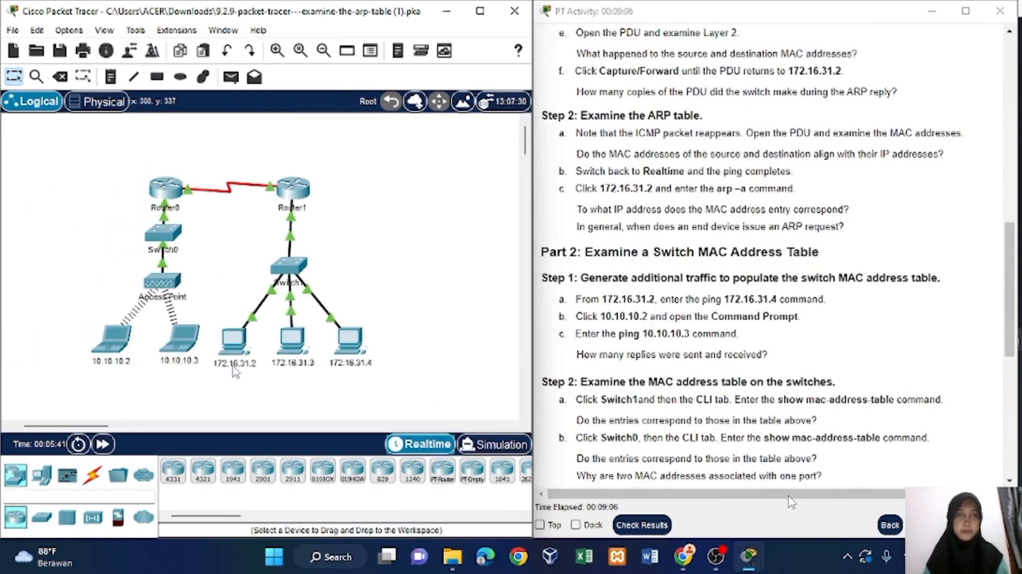
pyautogui.click(242, 341)
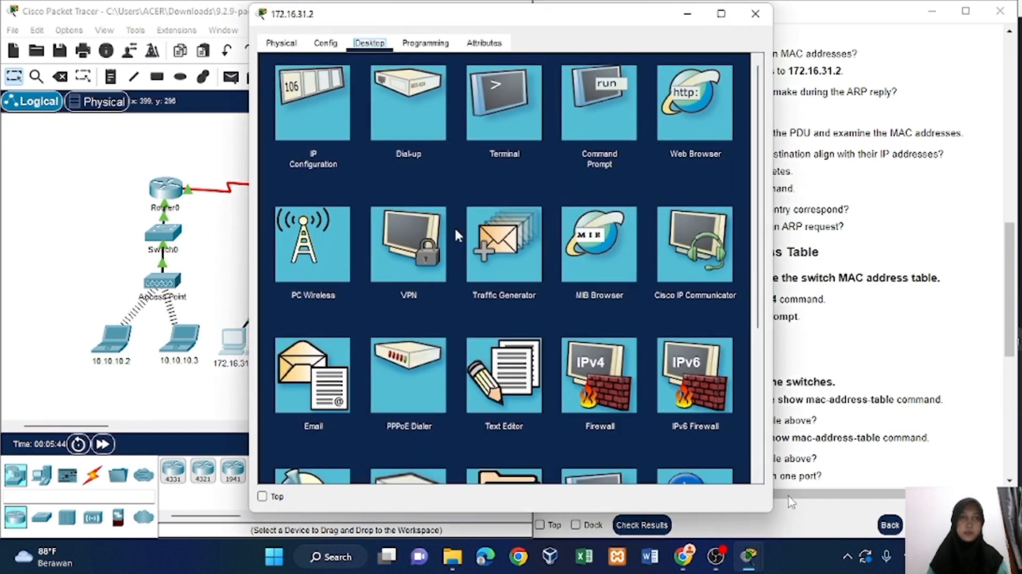
pyautogui.click(583, 128)
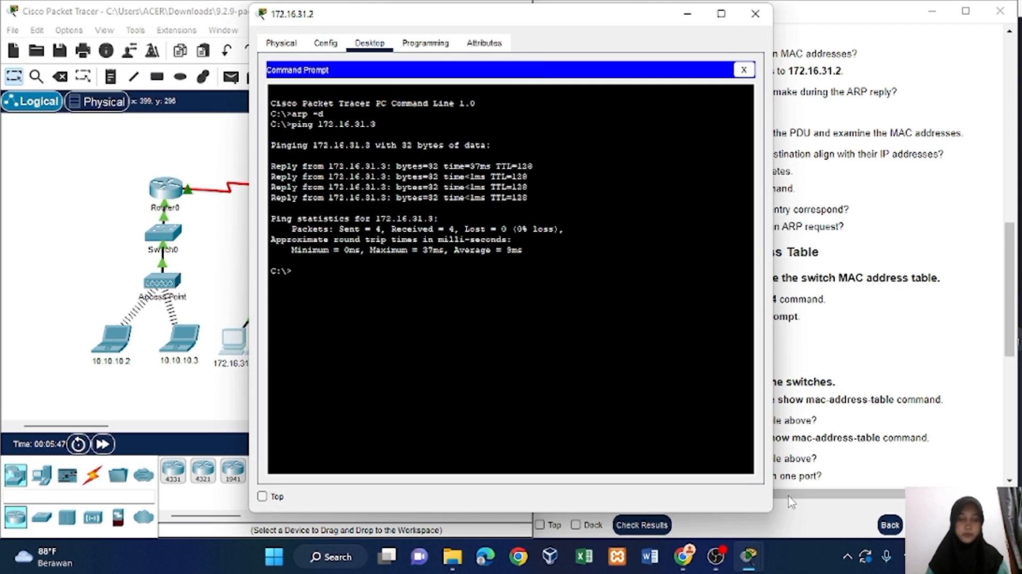
pyautogui.moveTo(473, 24); pyautogui.dragTo(236, 26)
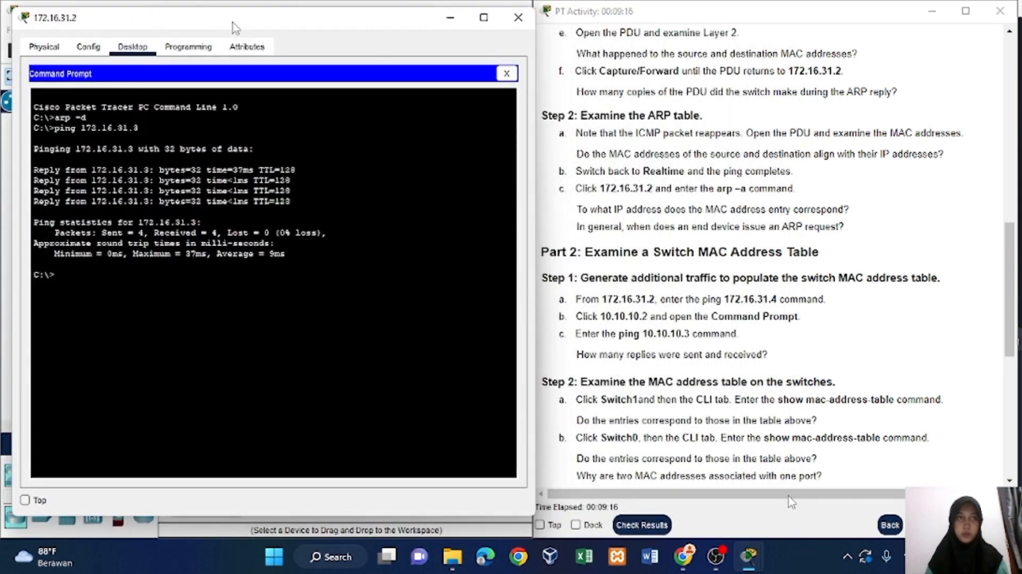
pyautogui.write('a')
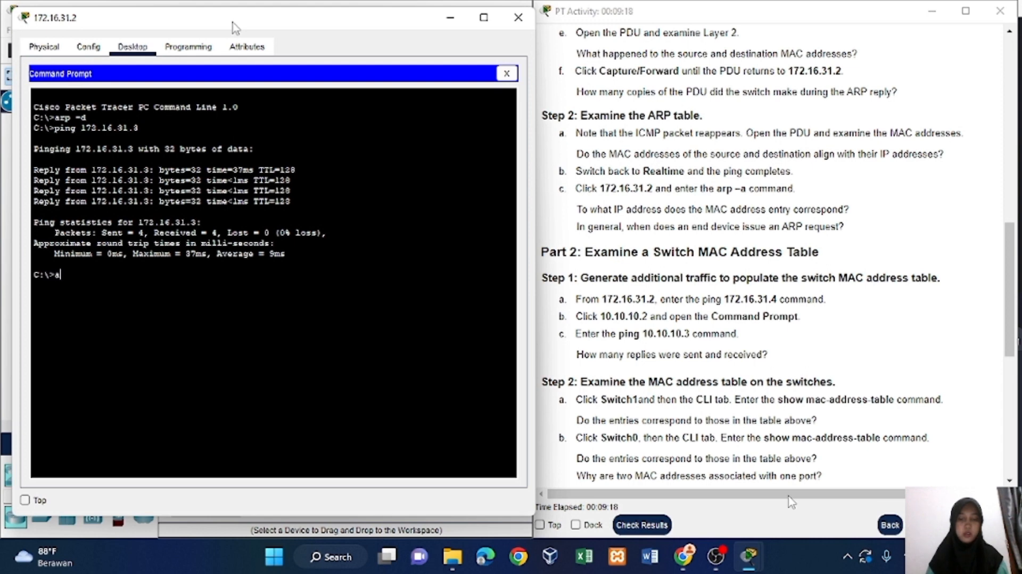
pyautogui.write('rp - a')
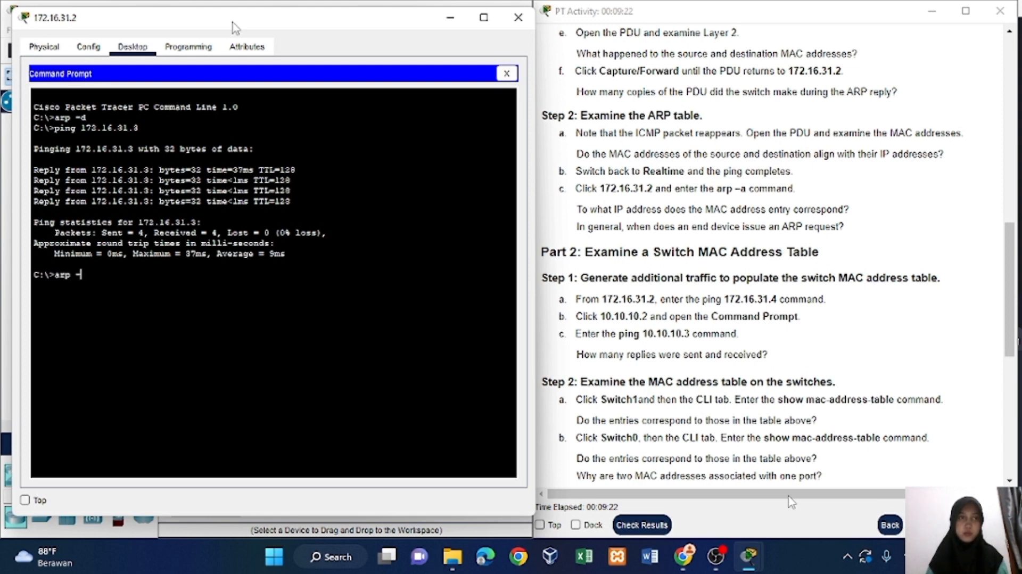
pyautogui.press('Return')
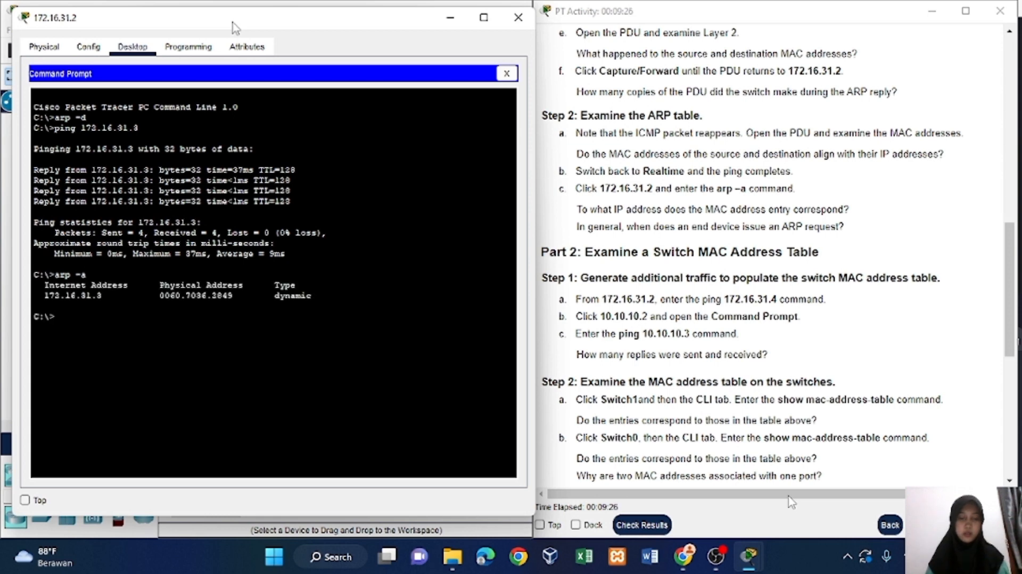
# Ping 172.16.31.4 from the Command Prompt of PC 172.16.31.2 as Part 2 instructs, and minimize that PC's window.
pyautogui.scroll(-3, 681, 246)
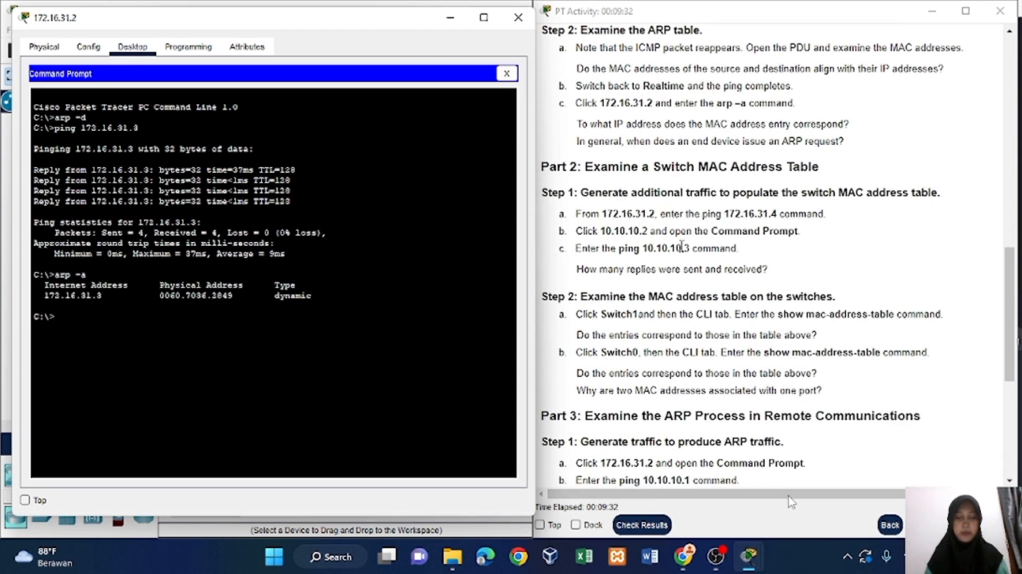
pyautogui.scroll(-1, 681, 245)
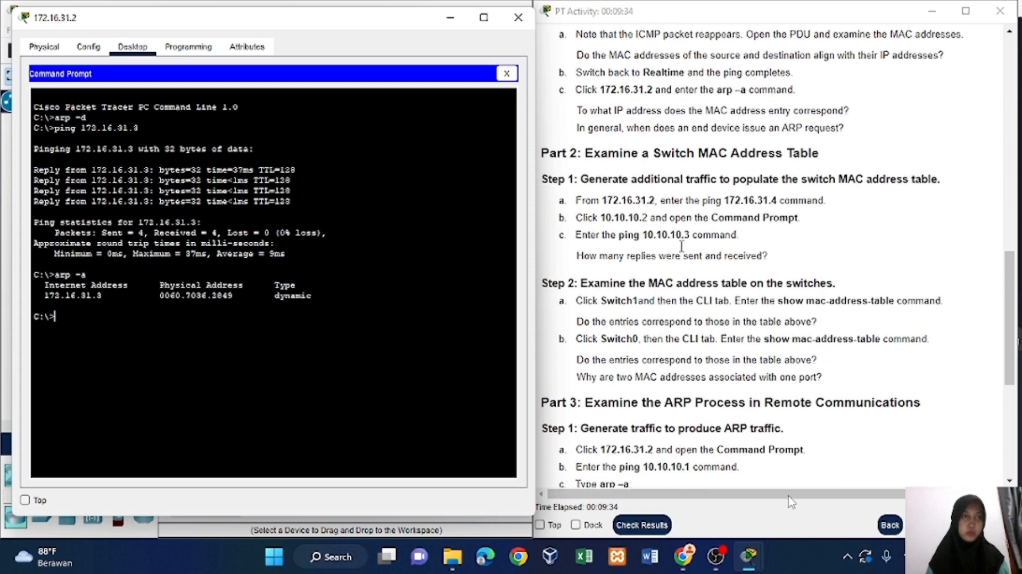
pyautogui.scroll(4, 682, 246)
pyautogui.scroll(-1, 682, 246)
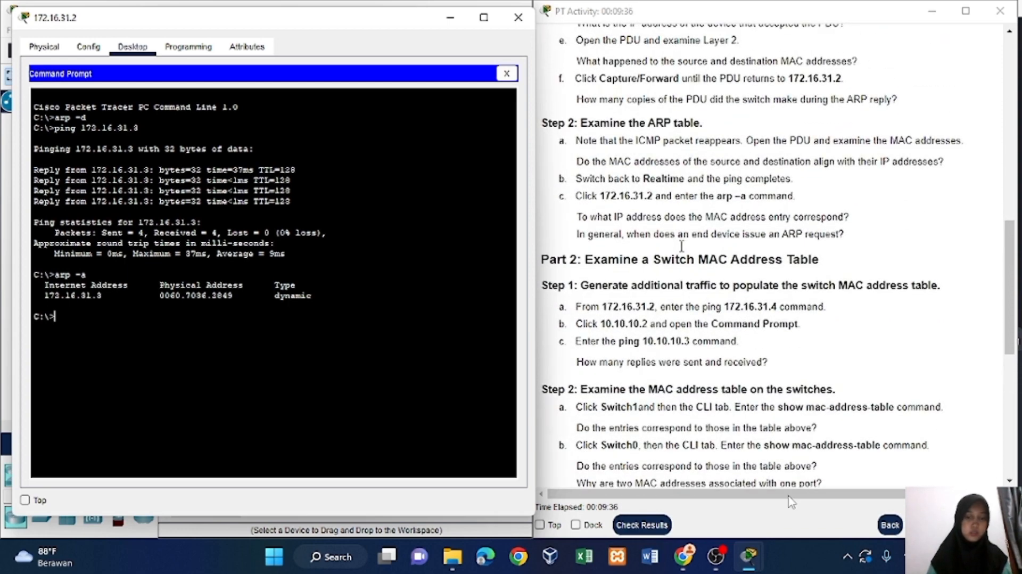
pyautogui.scroll(-1, 681, 246)
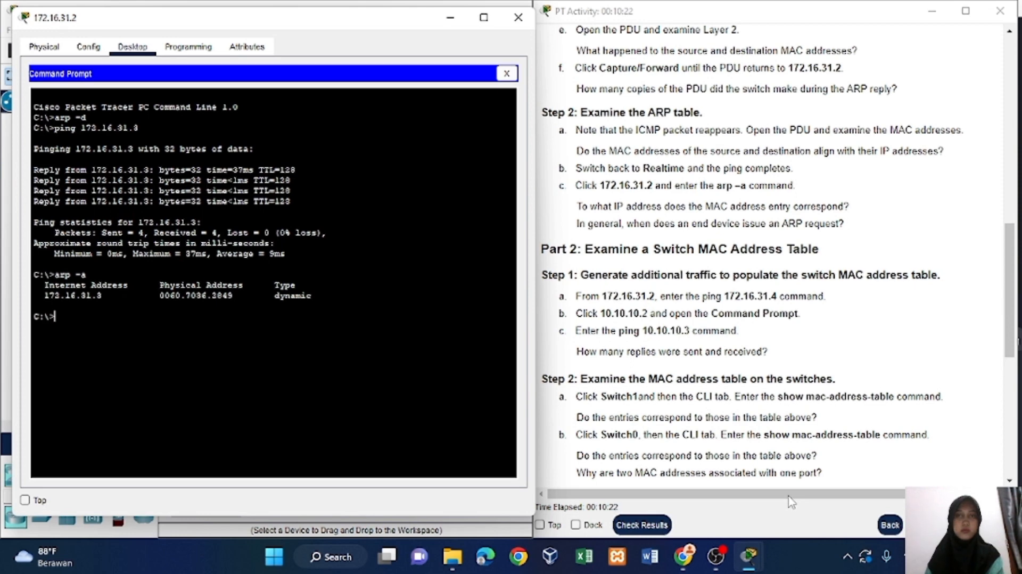
pyautogui.write('pi')
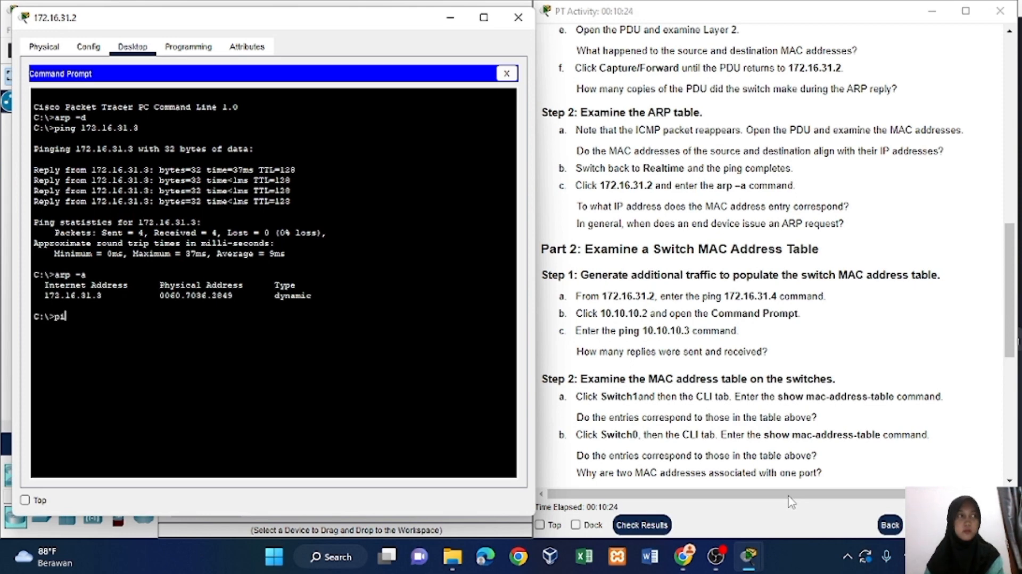
pyautogui.write('ng 172.16')
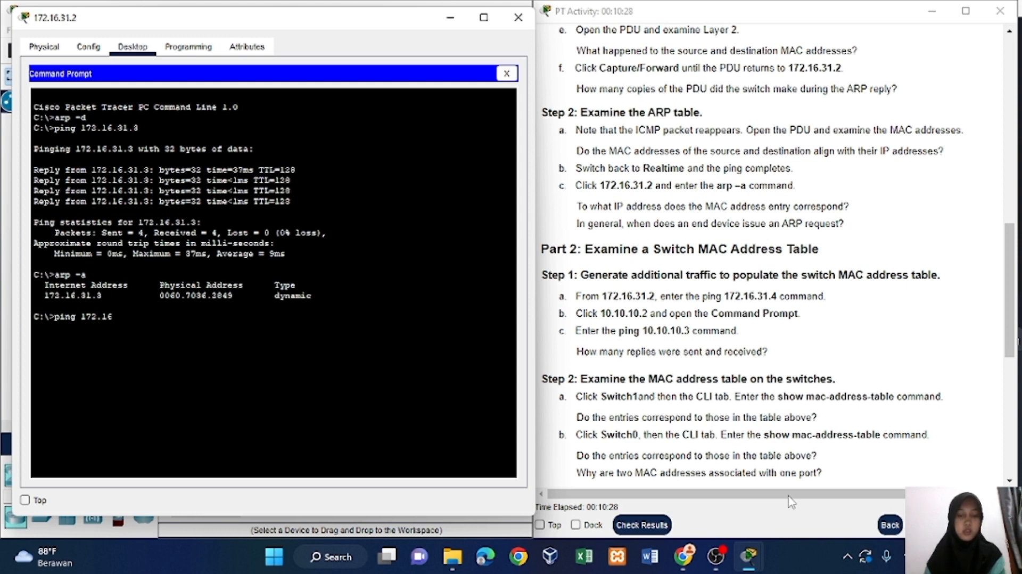
pyautogui.write('.31')
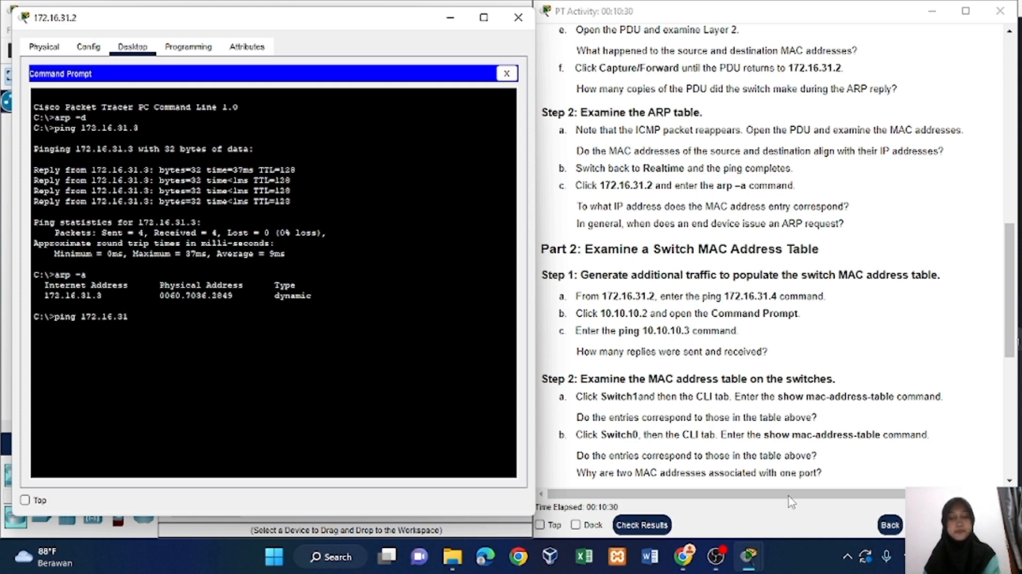
pyautogui.write('.4')
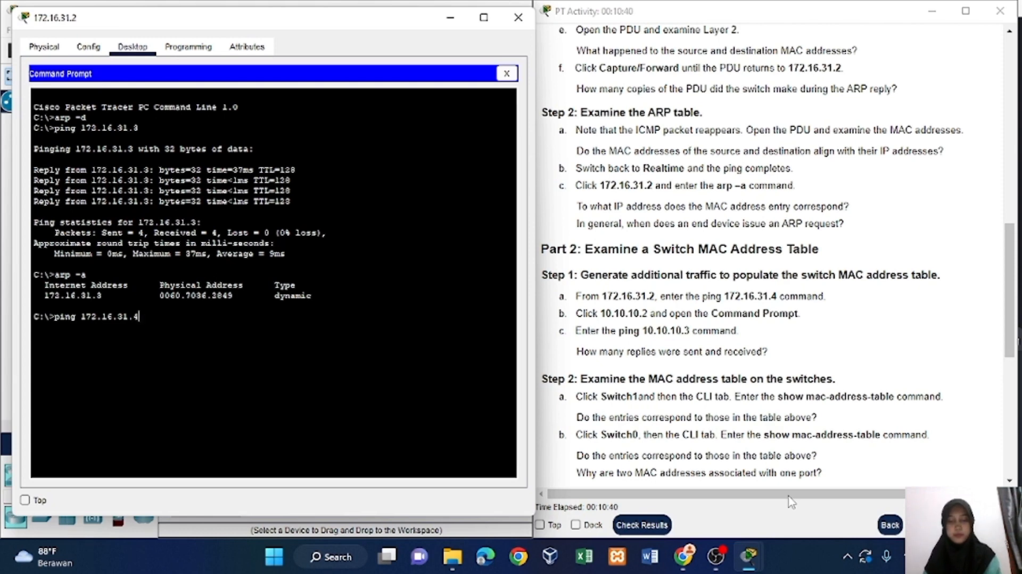
pyautogui.press('Return')
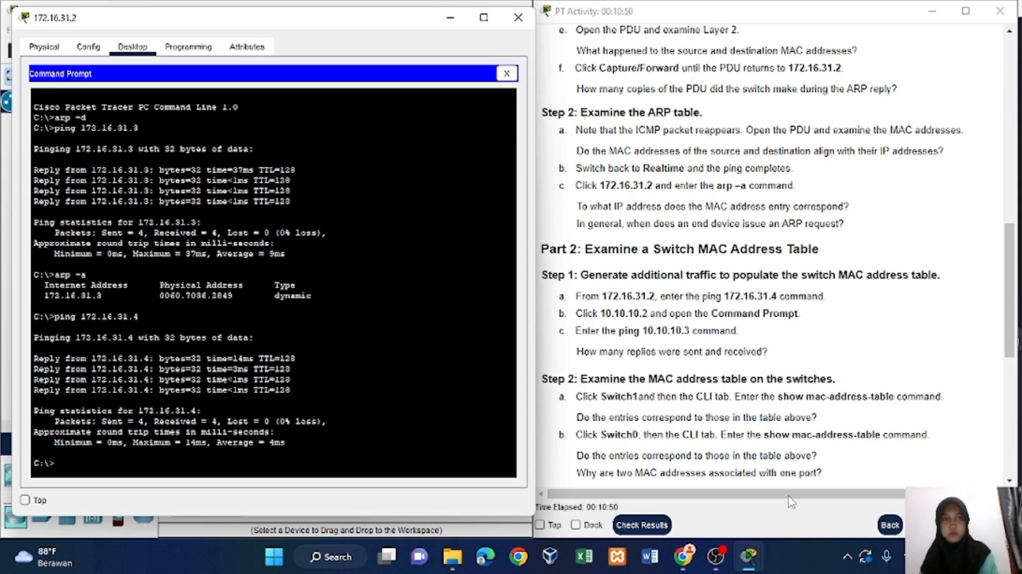
pyautogui.click(455, 18)
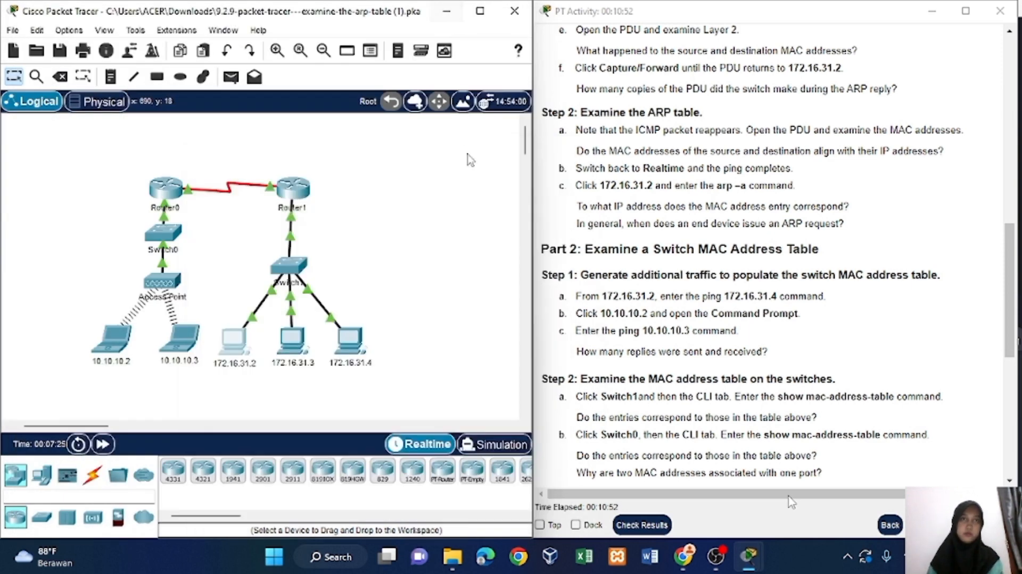
# Open the Command Prompt on laptop 10.10.10.2 and ping 10.10.10.3.
pyautogui.click(110, 338)
pyautogui.click(382, 45)
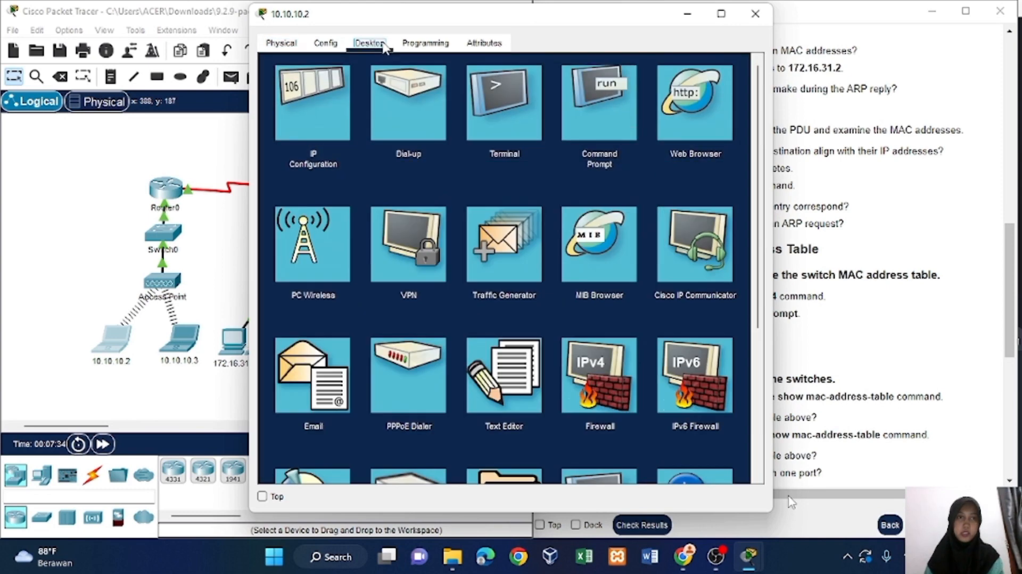
pyautogui.click(599, 106)
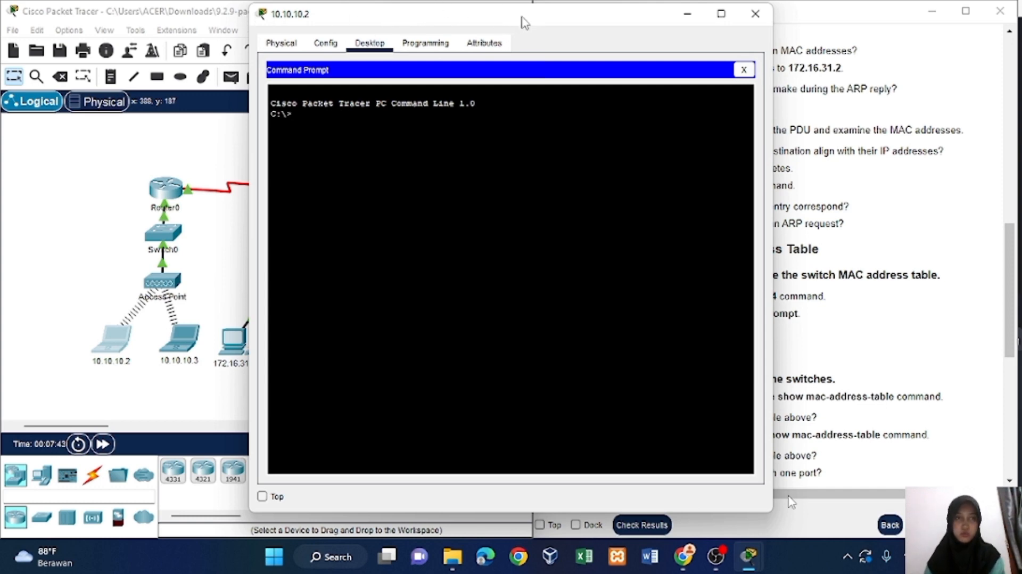
pyautogui.write('ping')
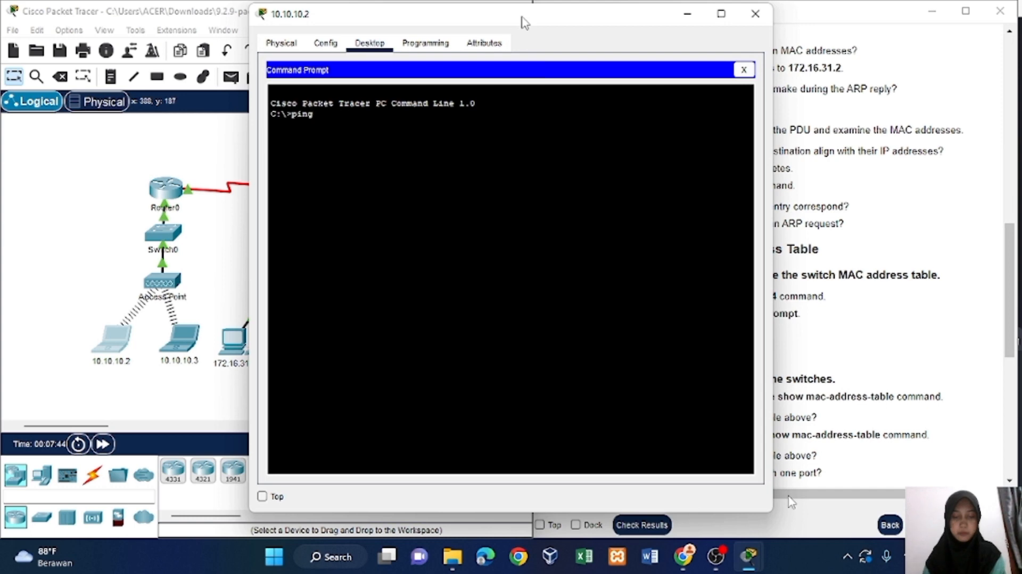
pyautogui.write(' 10.10.10.')
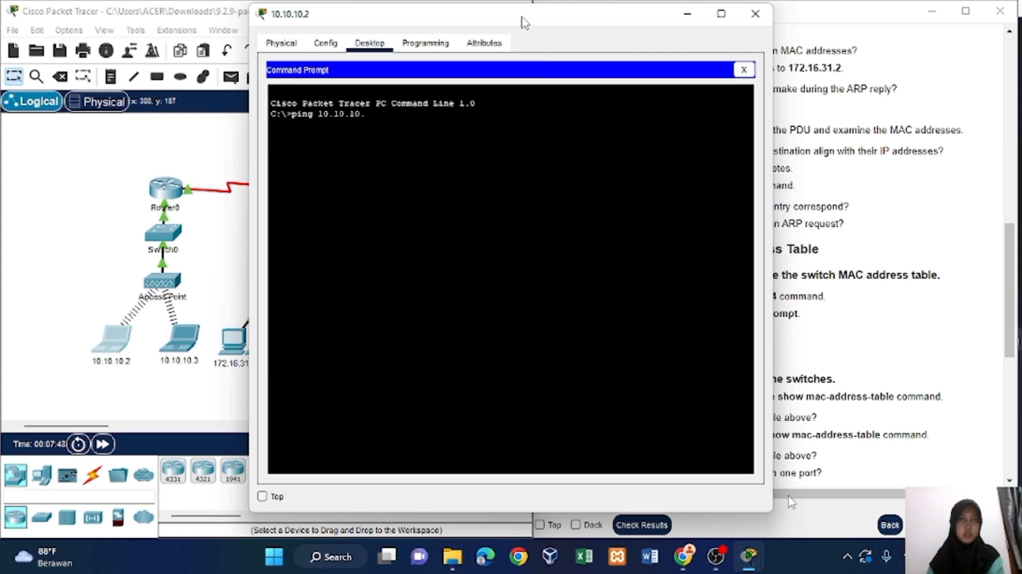
pyautogui.write('3')
pyautogui.press('Return')
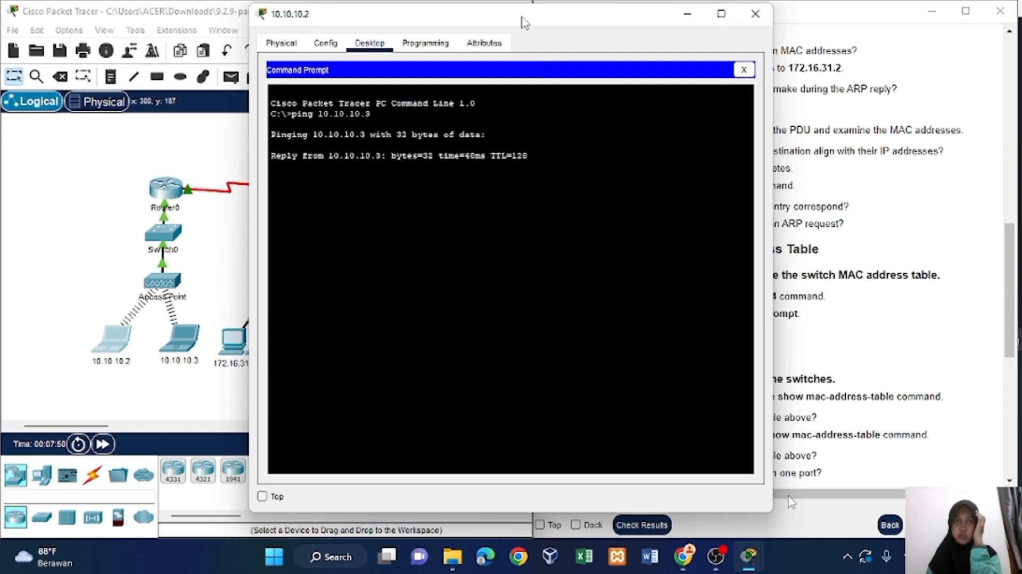
# Uncover the activity instructions to read the Part 2 tasks on switch MAC address tables, and close the 10.10.10.2 window.
pyautogui.moveTo(513, 17); pyautogui.dragTo(292, 40)
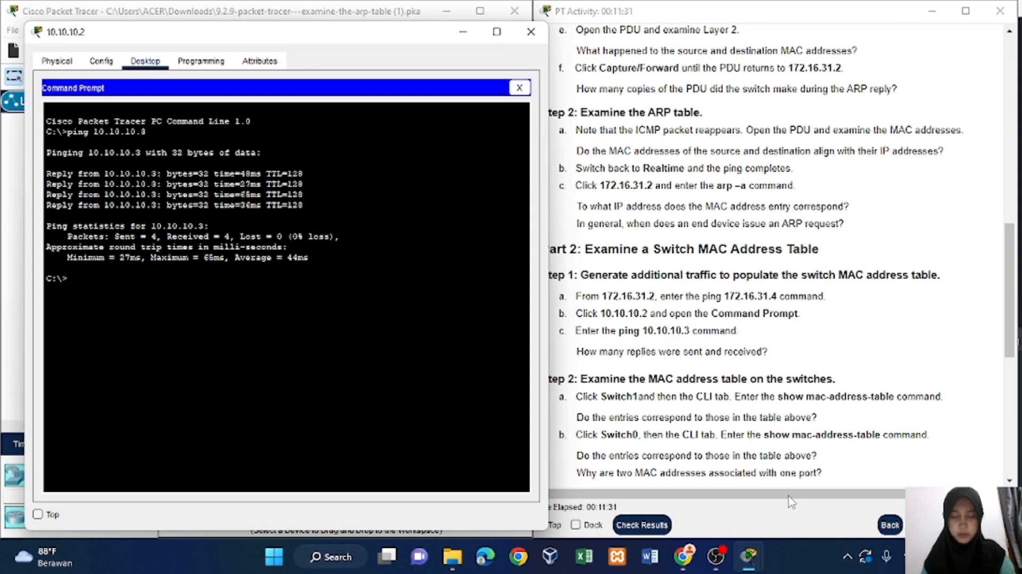
pyautogui.scroll(-3, 716, 272)
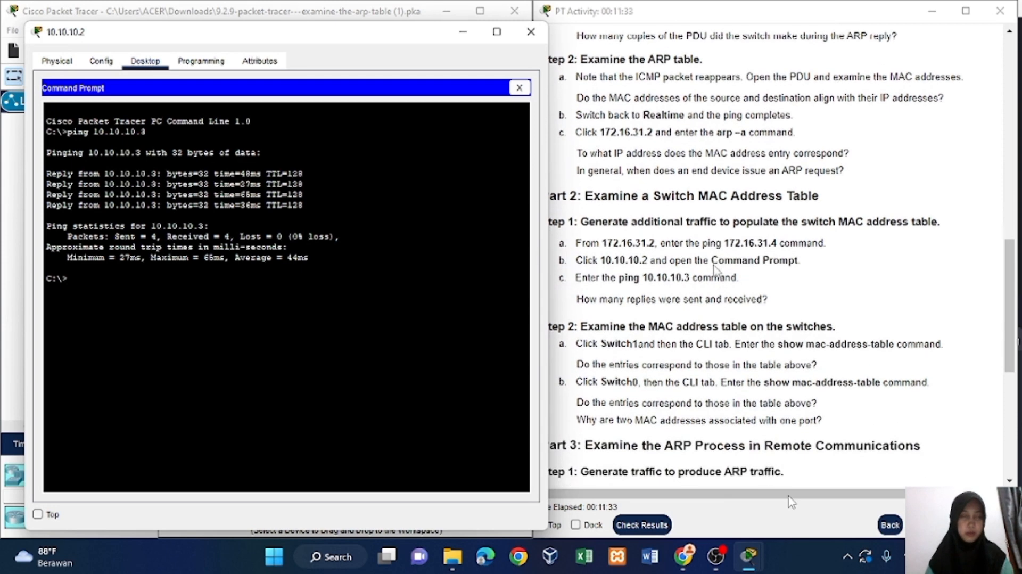
pyautogui.scroll(-2, 716, 272)
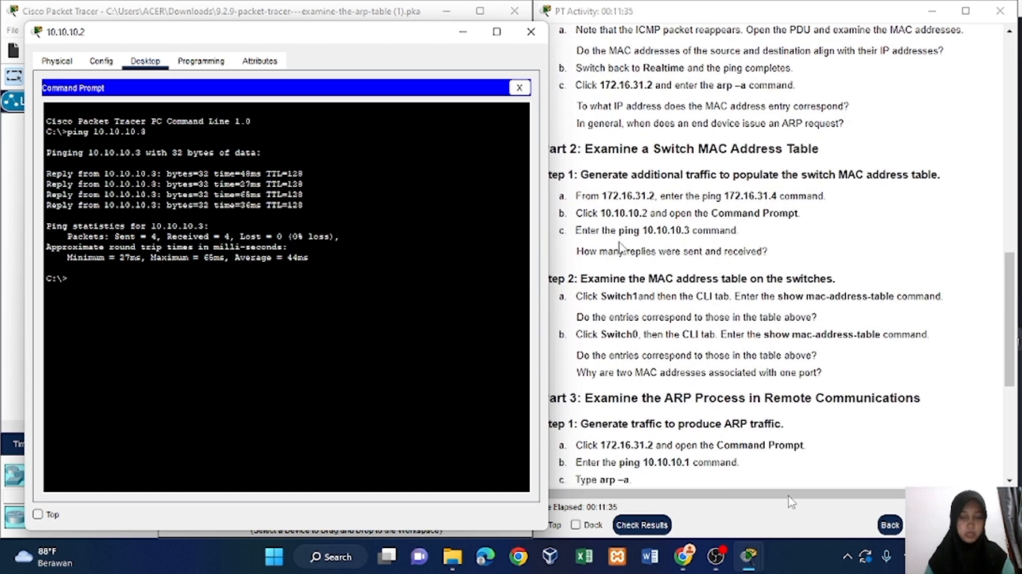
pyautogui.click(529, 32)
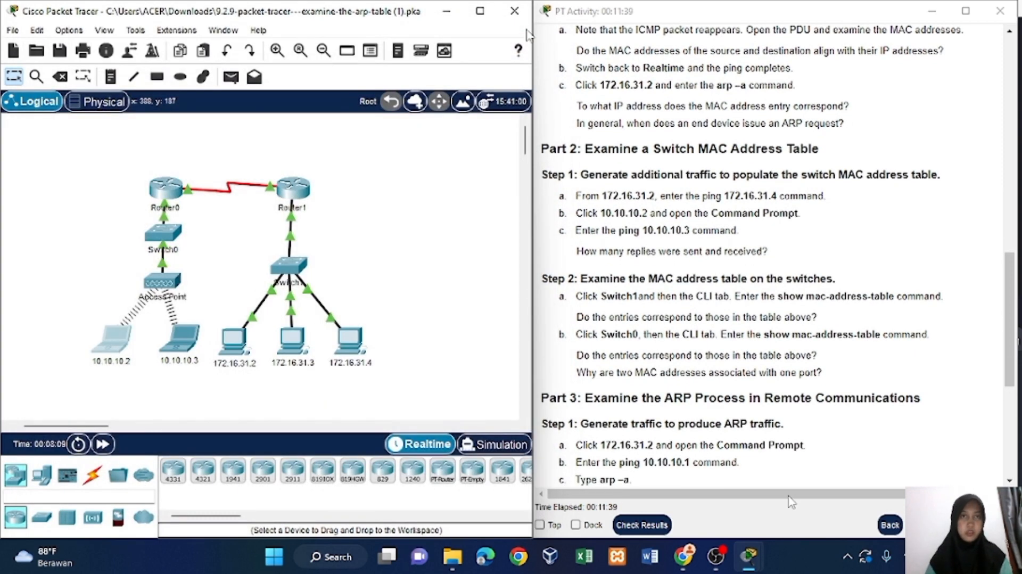
# Open Switch1's command-line interface beside the instructions and bring up its Switch> prompt.
pyautogui.click(294, 266)
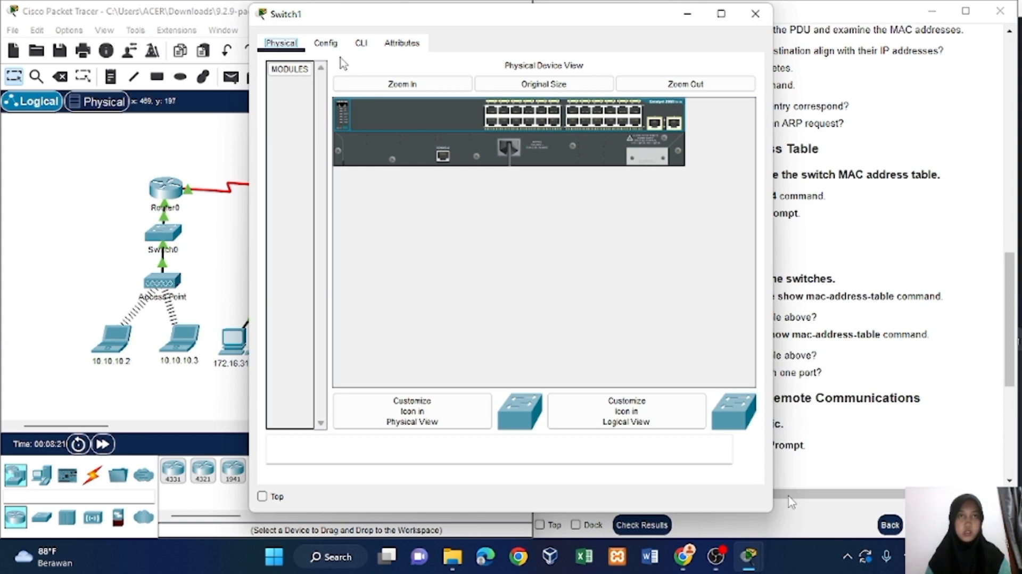
pyautogui.moveTo(412, 24); pyautogui.dragTo(178, 45)
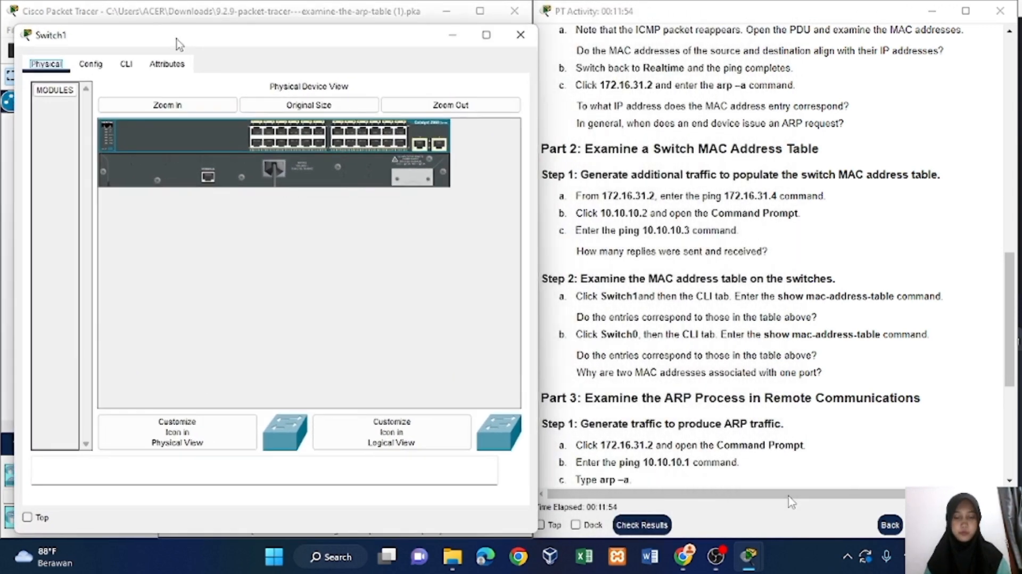
pyautogui.click(127, 64)
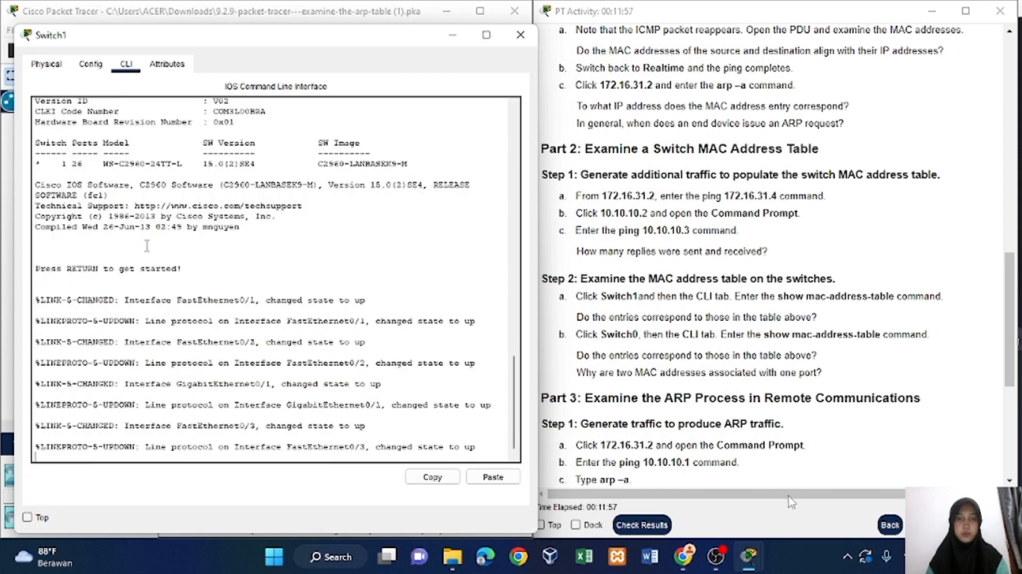
pyautogui.press('Return')
pyautogui.press('Return')
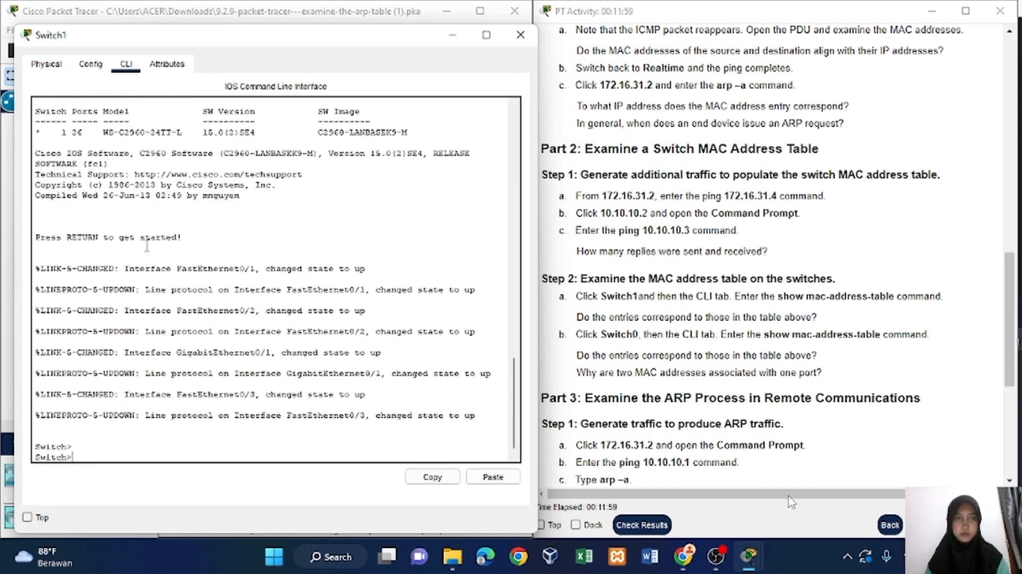
pyautogui.press('Return')
pyautogui.press('Return')
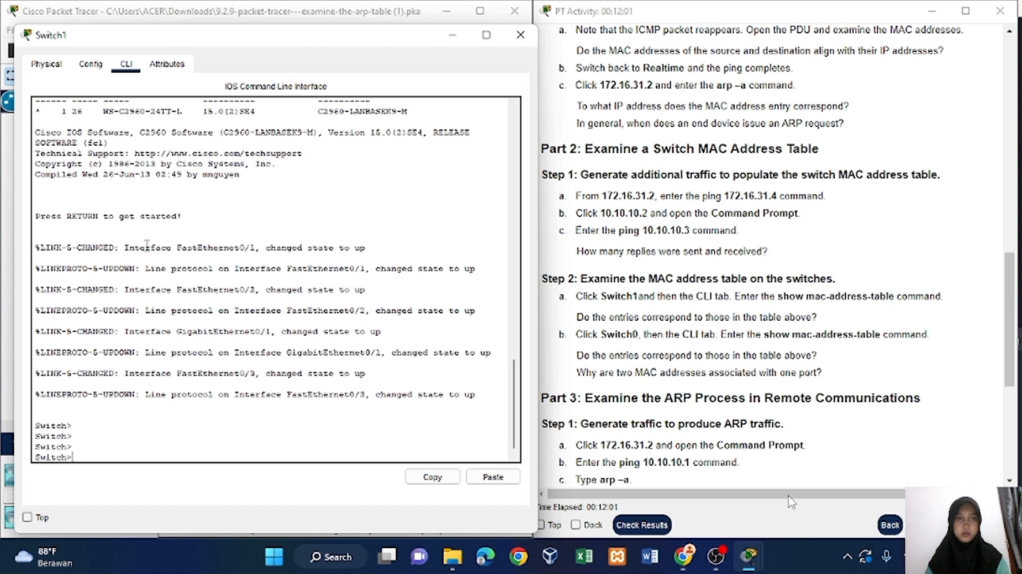
# Display Switch1's MAC address table with the show mac-address-table command.
pyautogui.write('show')
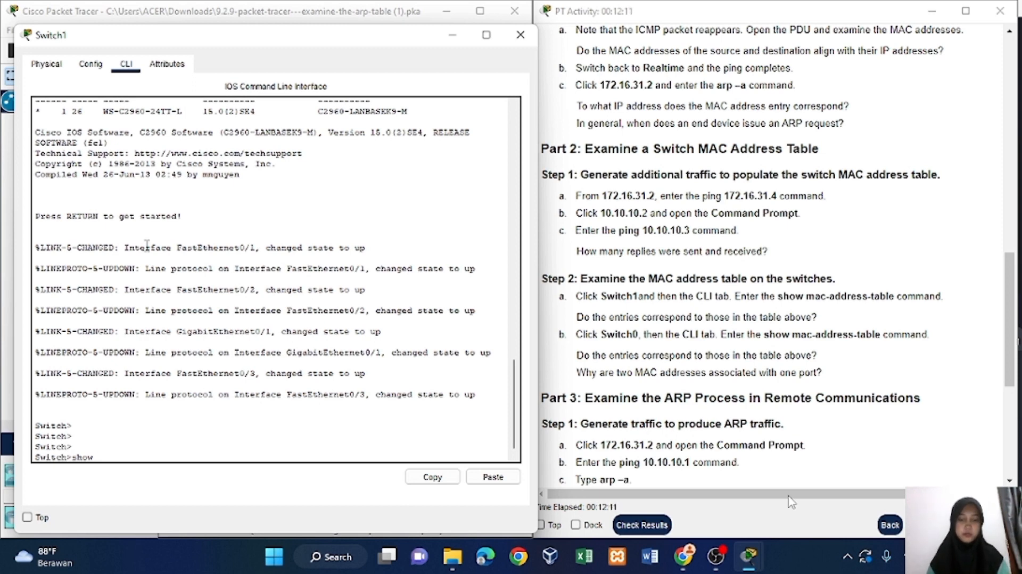
pyautogui.write('mac')
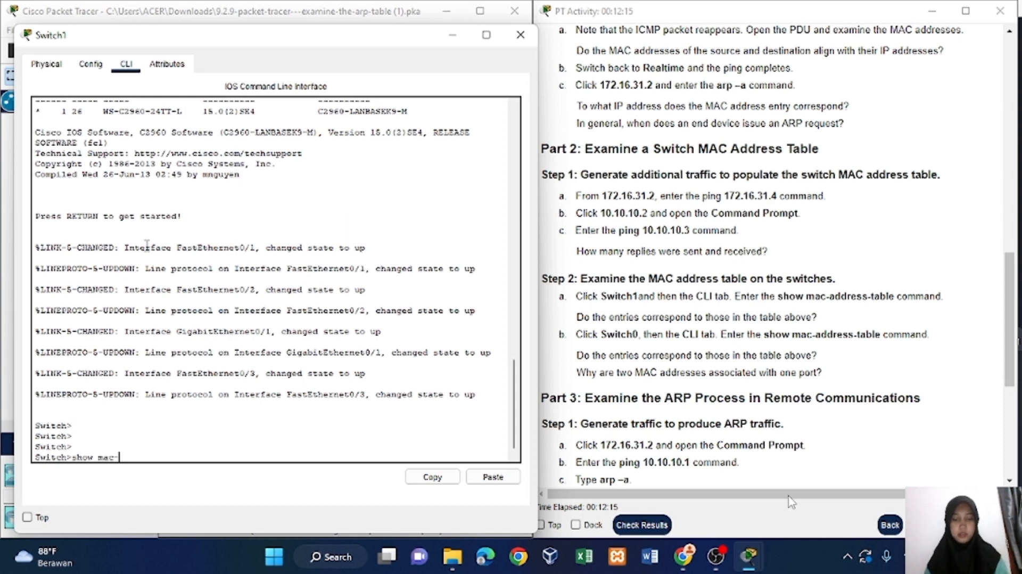
pyautogui.write('-address')
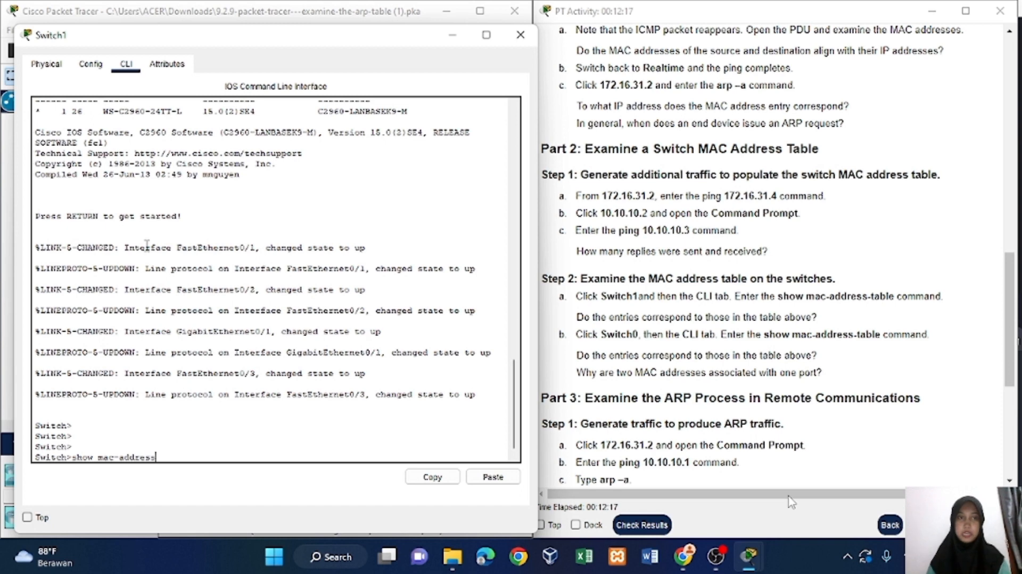
pyautogui.write('-tab')
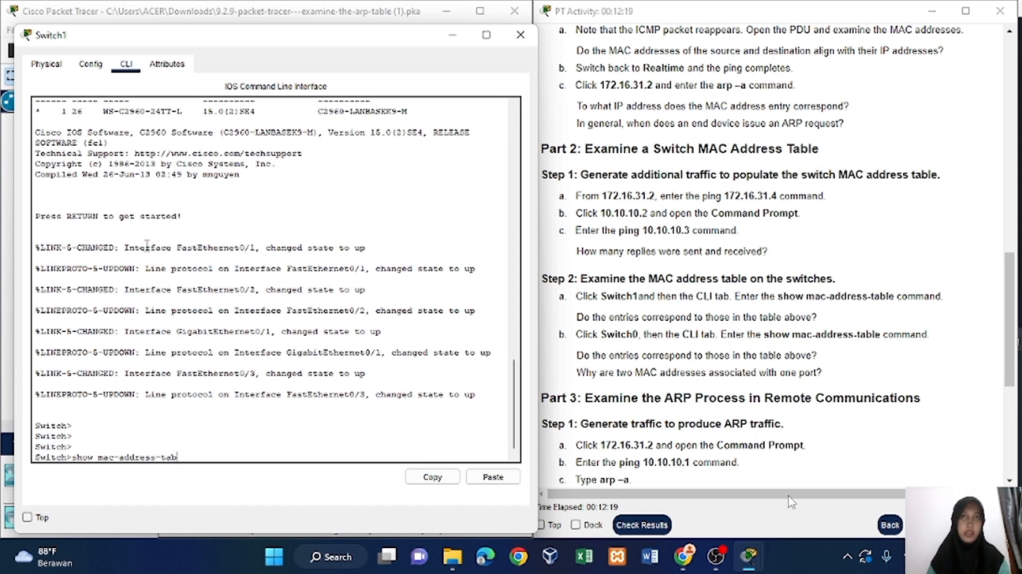
pyautogui.write('le')
pyautogui.press('Return')
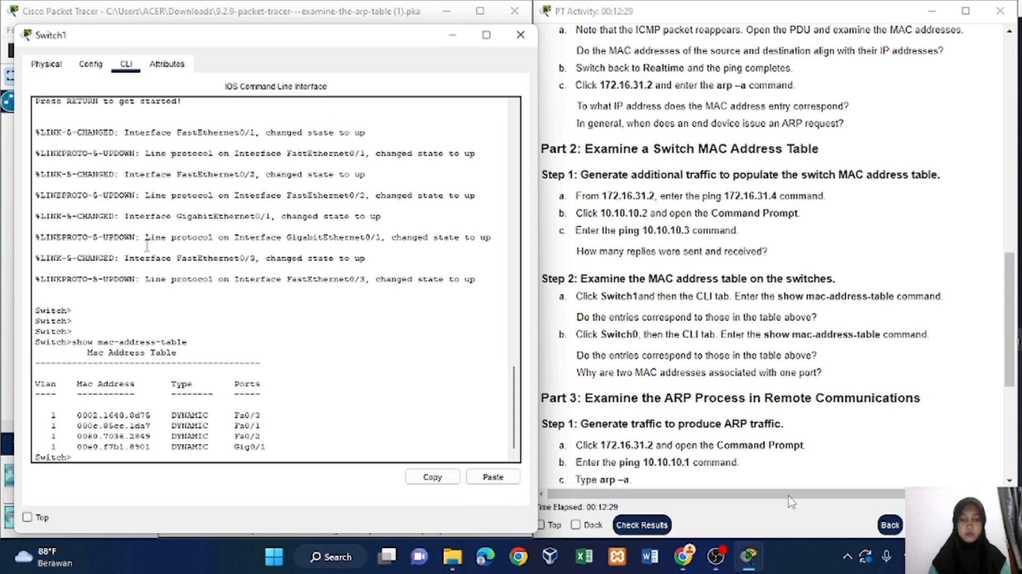
# Check Switch1's MAC address table against the Part 2 questions and read on through the Switch0 and Part 3 instructions.
pyautogui.scroll(-1, 710, 321)
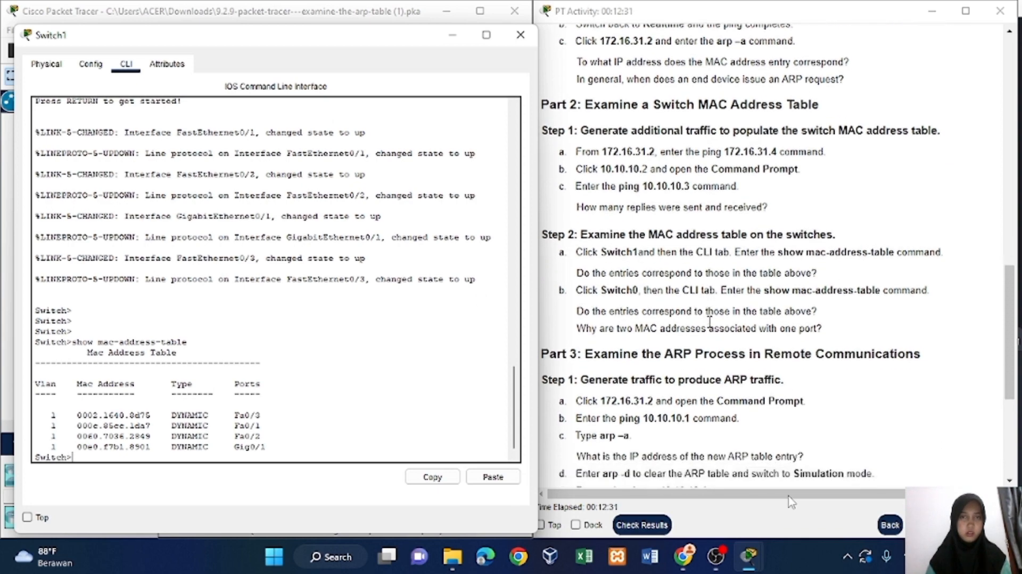
pyautogui.scroll(-5, 709, 322)
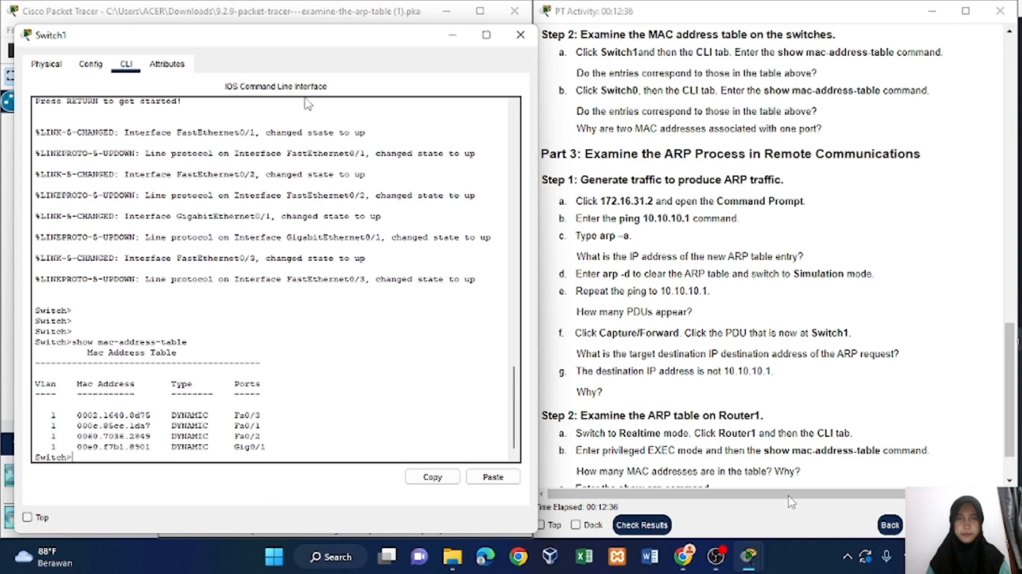
pyautogui.moveTo(262, 39)
pyautogui.mouseDown()
pyautogui.moveTo(495, 21)
pyautogui.moveTo(692, 28)
pyautogui.moveTo(455, 49)
pyautogui.moveTo(311, 19)
pyautogui.moveTo(276, 25)
pyautogui.mouseUp()
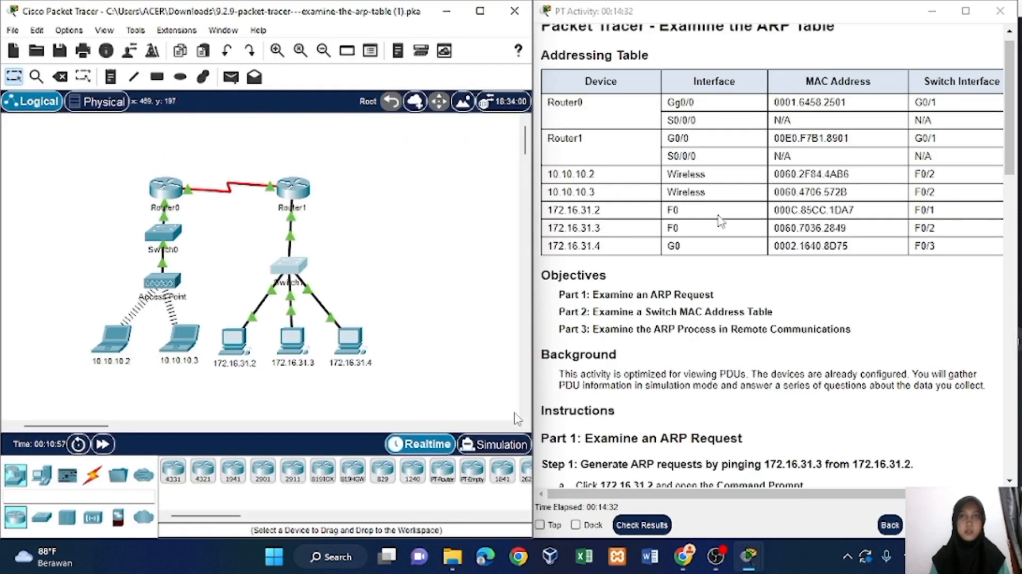
pyautogui.scroll(-15, 713, 227)
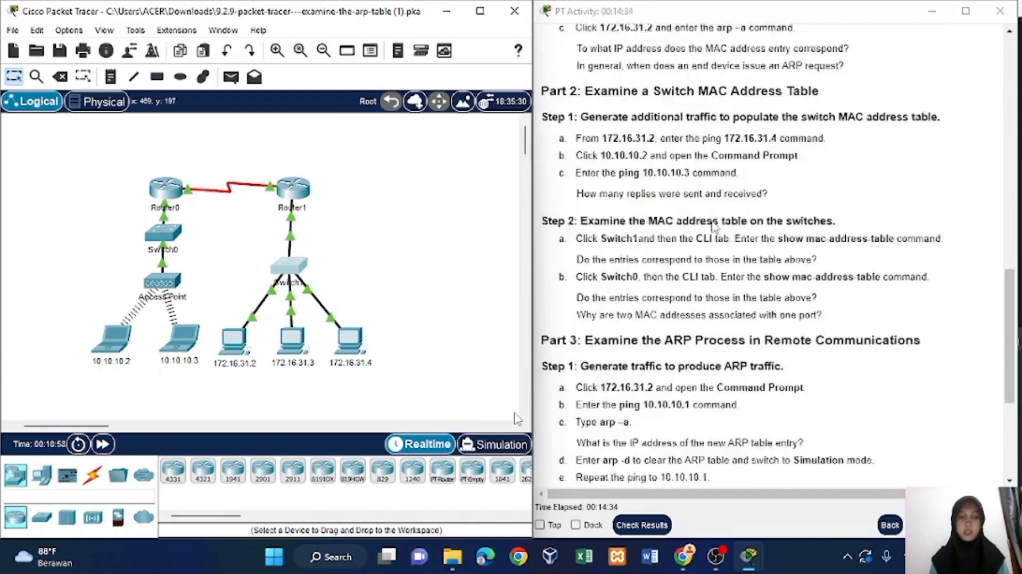
pyautogui.scroll(-1, 713, 226)
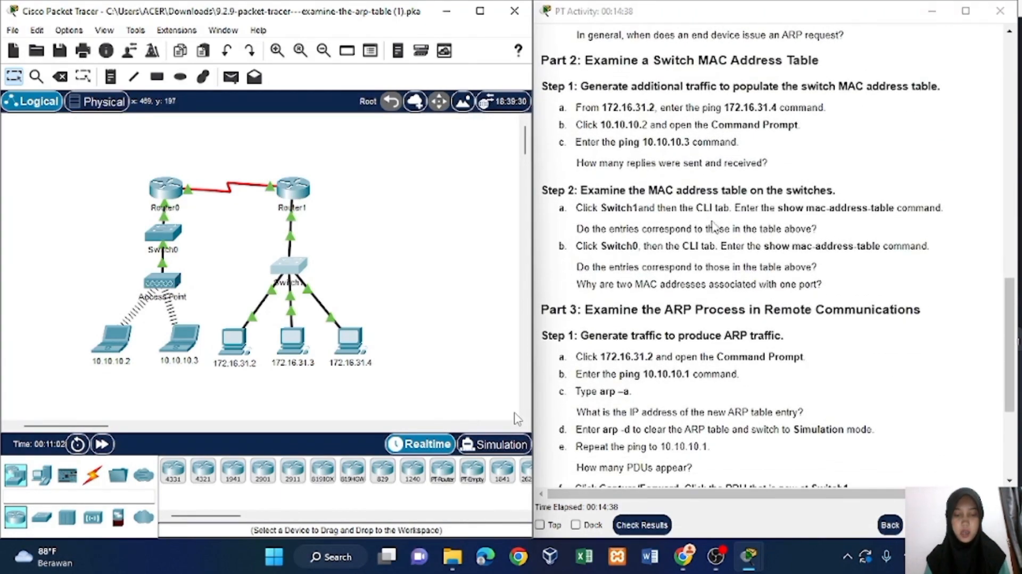
pyautogui.scroll(-1, 713, 226)
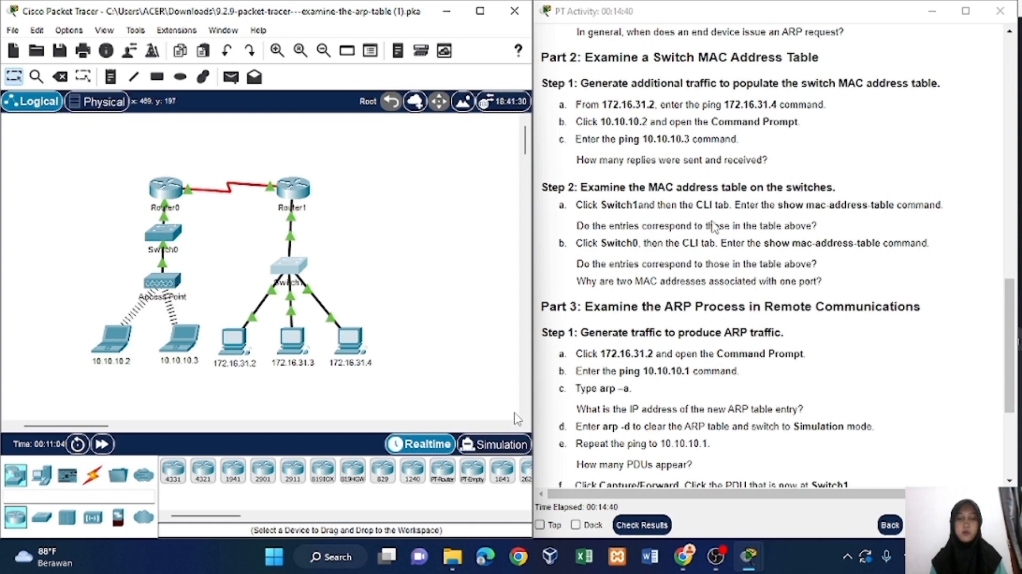
# Read ahead through the Part 3 instructions, then open Switch0's command-line interface and bring up its prompt.
pyautogui.scroll(-5, 713, 226)
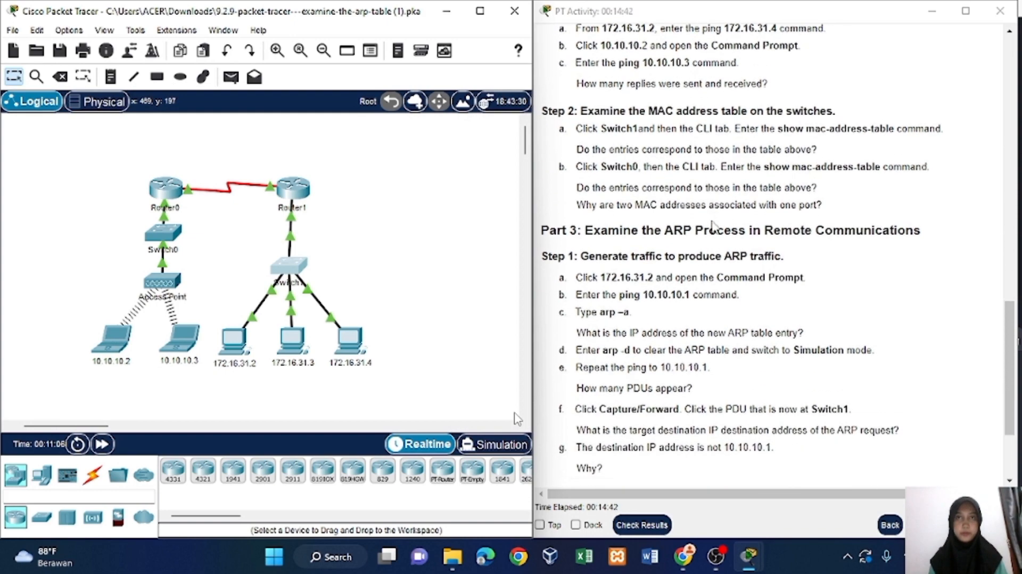
pyautogui.scroll(1, 713, 225)
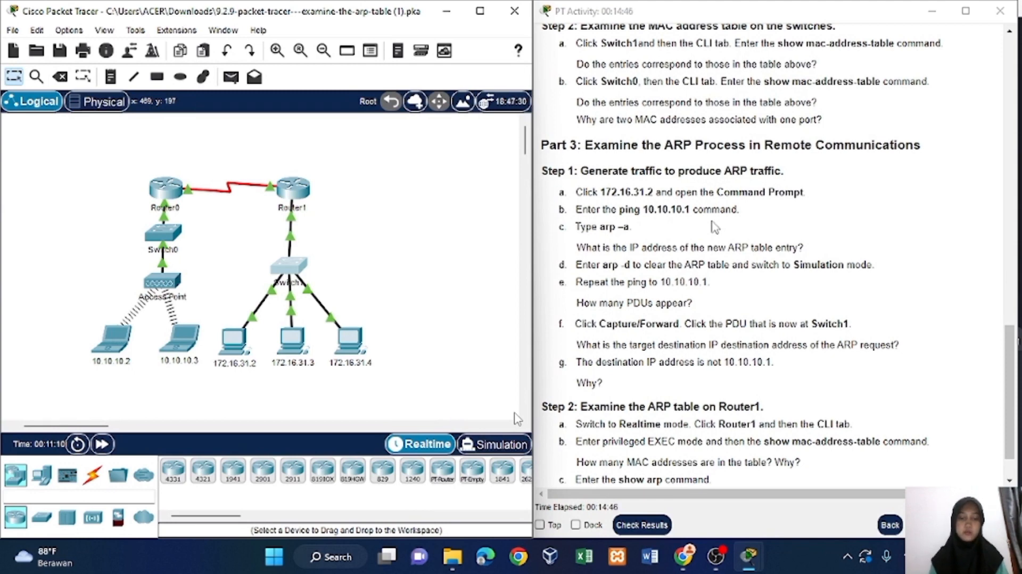
pyautogui.moveTo(161, 282)
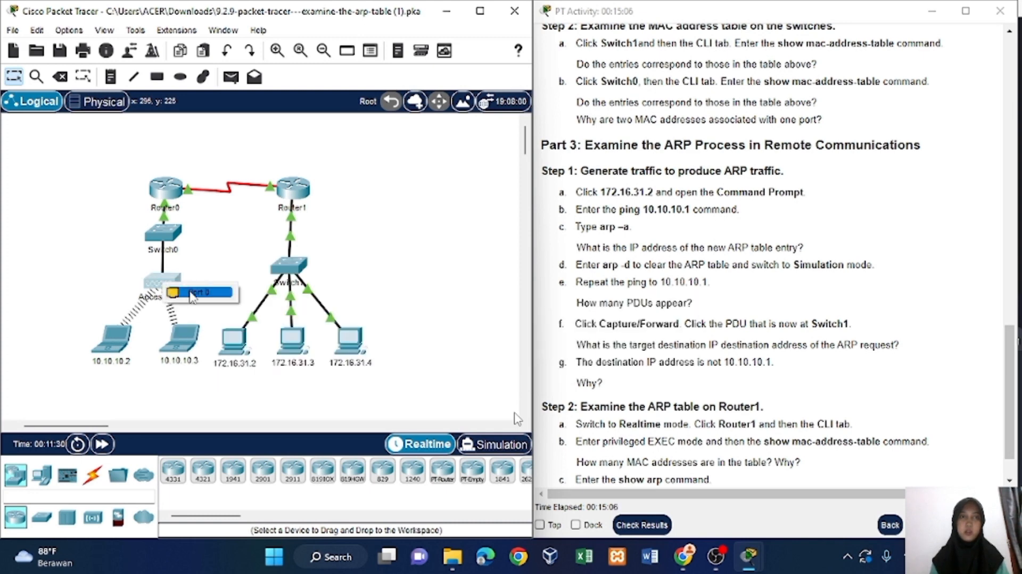
pyautogui.click(161, 234)
pyautogui.click(362, 43)
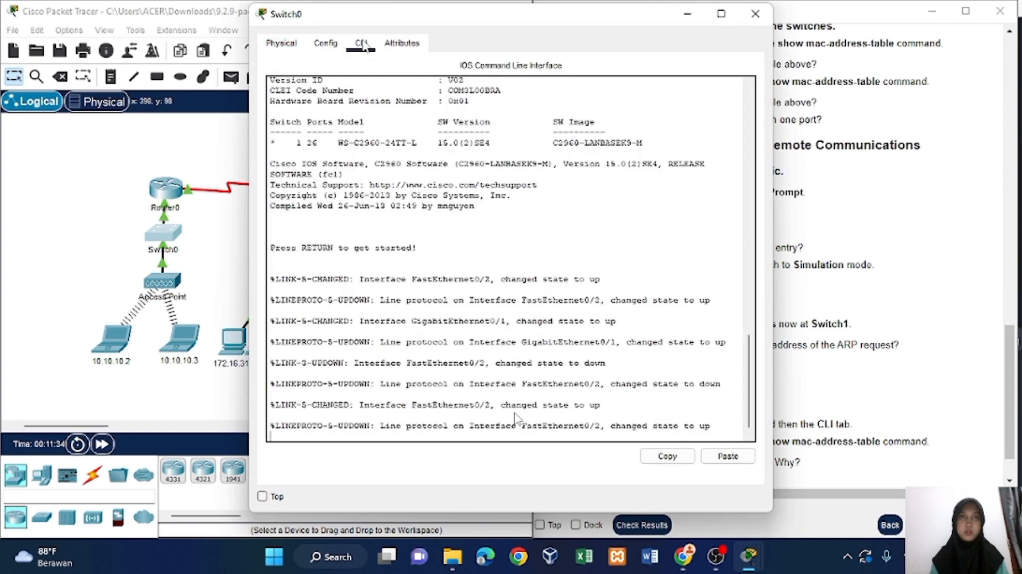
pyautogui.press('Return')
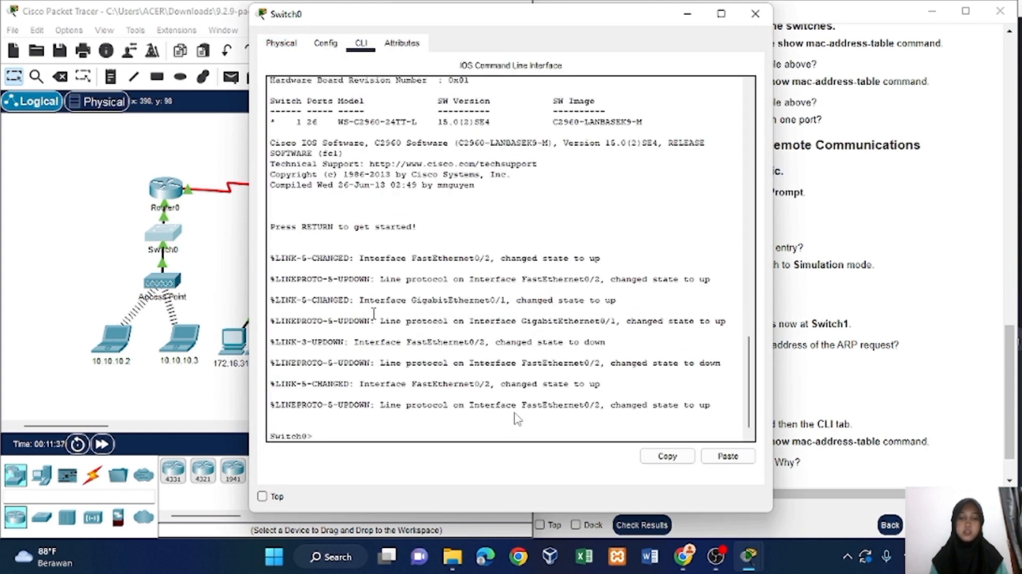
# Display Switch0's MAC address table with show mac-address-table and place its window beside the instructions to compare the entries.
pyautogui.write('show mac-address-')
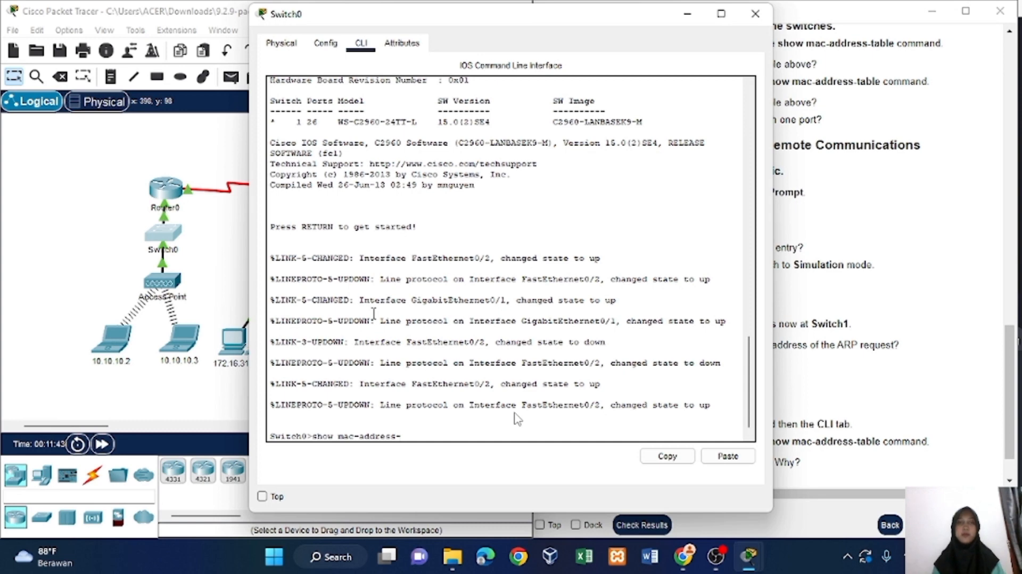
pyautogui.write('table')
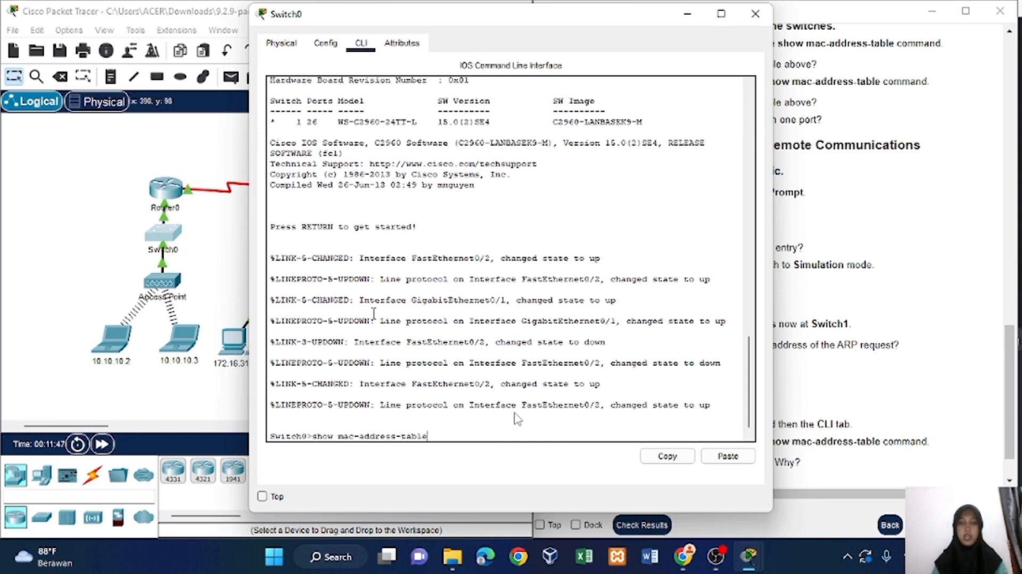
pyautogui.press('Return')
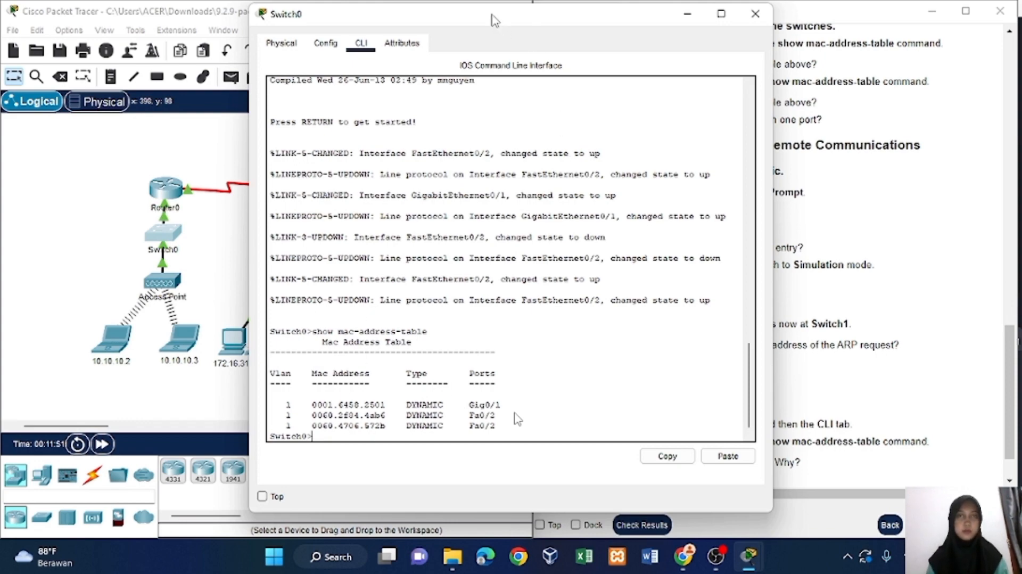
pyautogui.moveTo(495, 20); pyautogui.dragTo(256, 28)
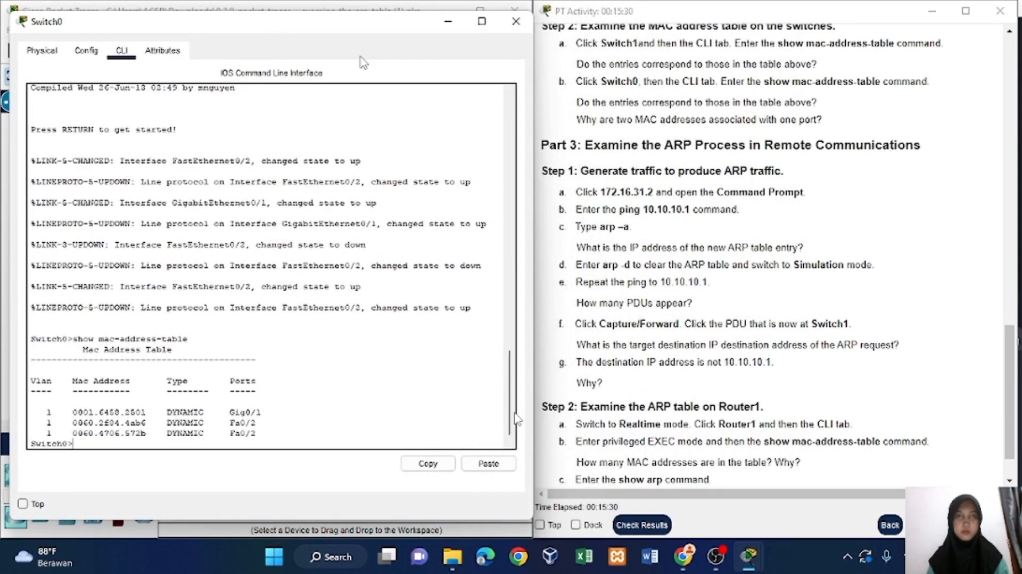
pyautogui.scroll(15, 664, 78)
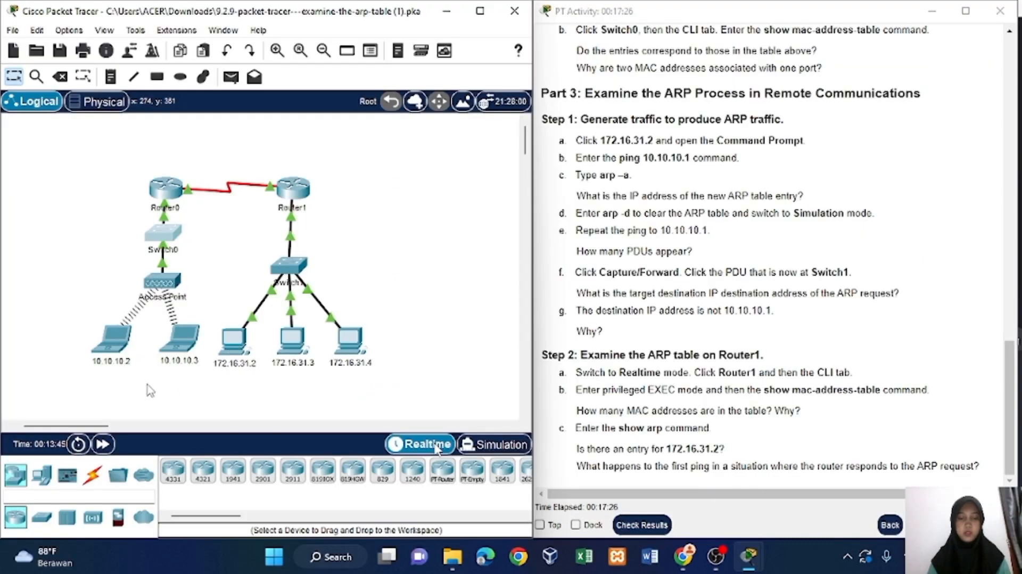
# Ping 10.10.10.1 from the Command Prompt of PC 172.16.31.2.
pyautogui.click(233, 345)
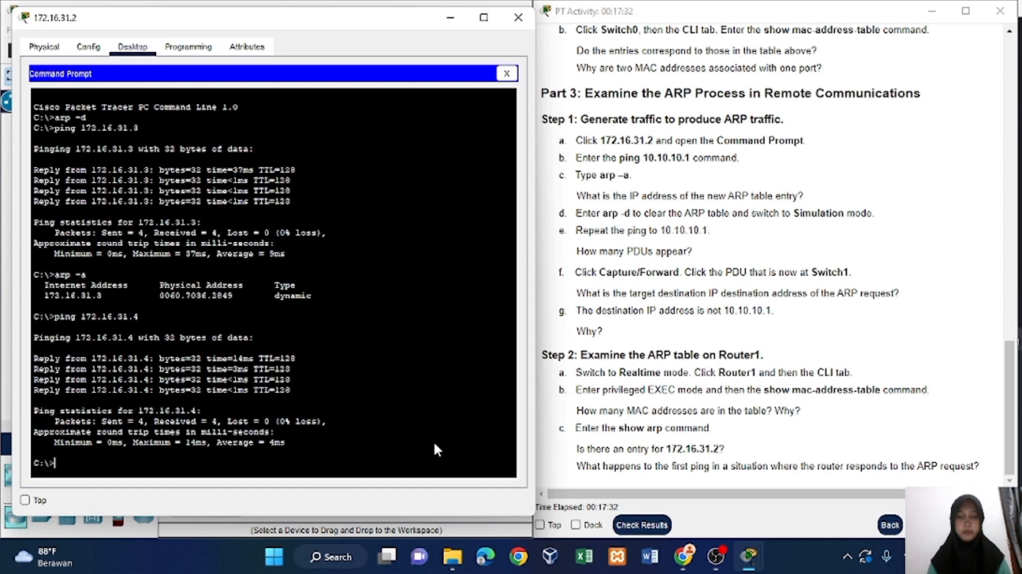
pyautogui.write('pin')
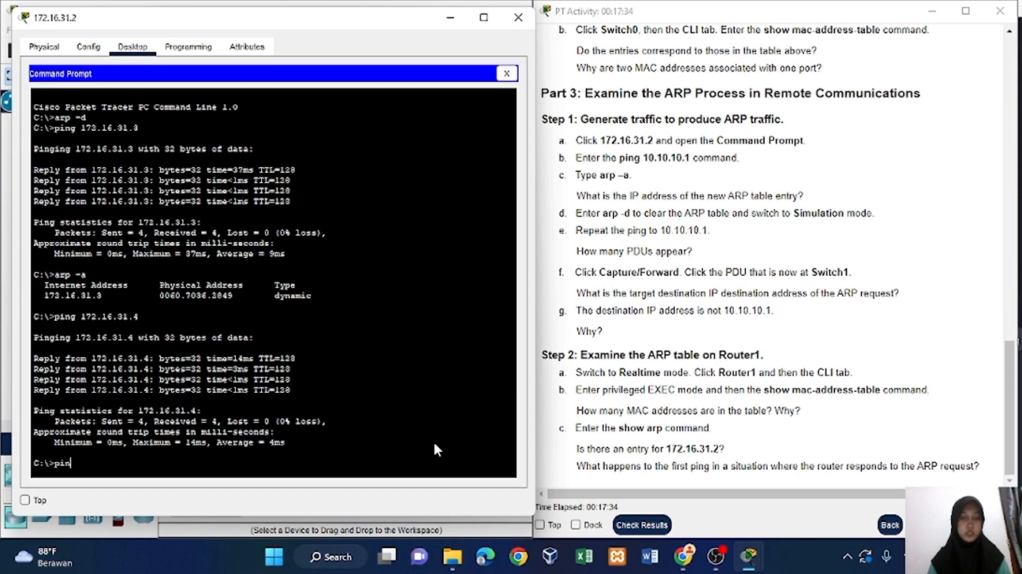
pyautogui.write('g 1')
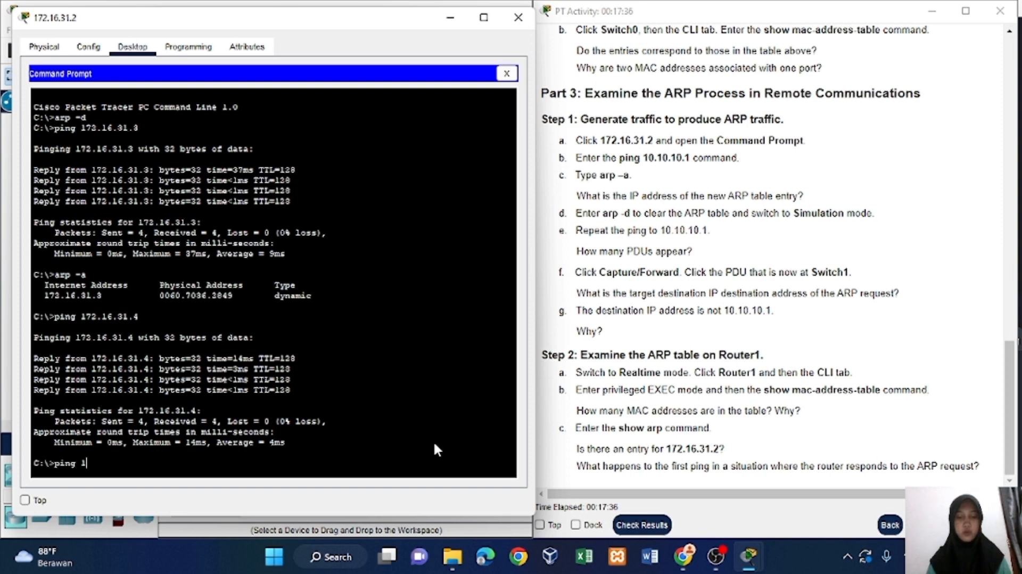
pyautogui.press('BackSpace')
pyautogui.write('1')
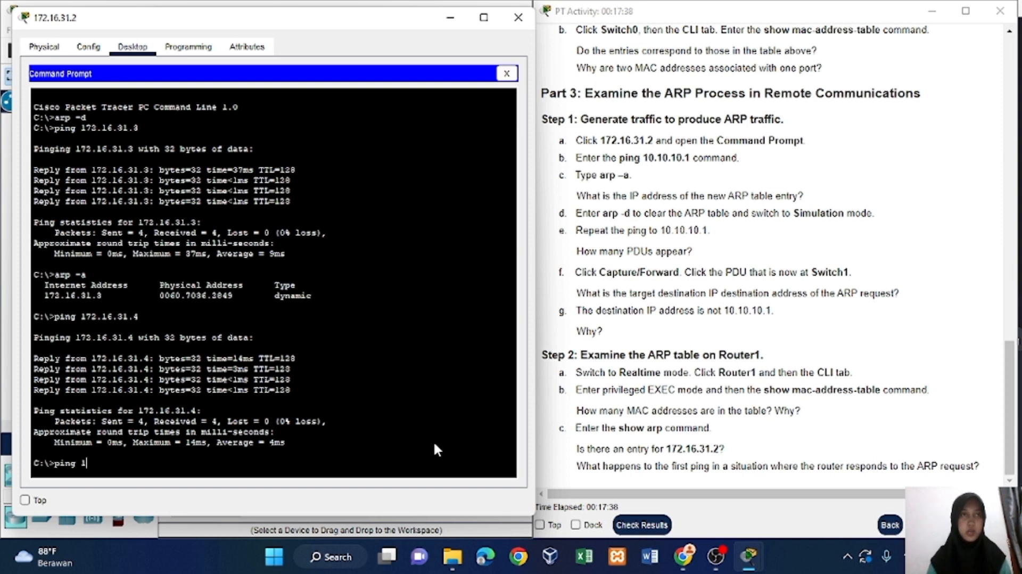
pyautogui.write('0')
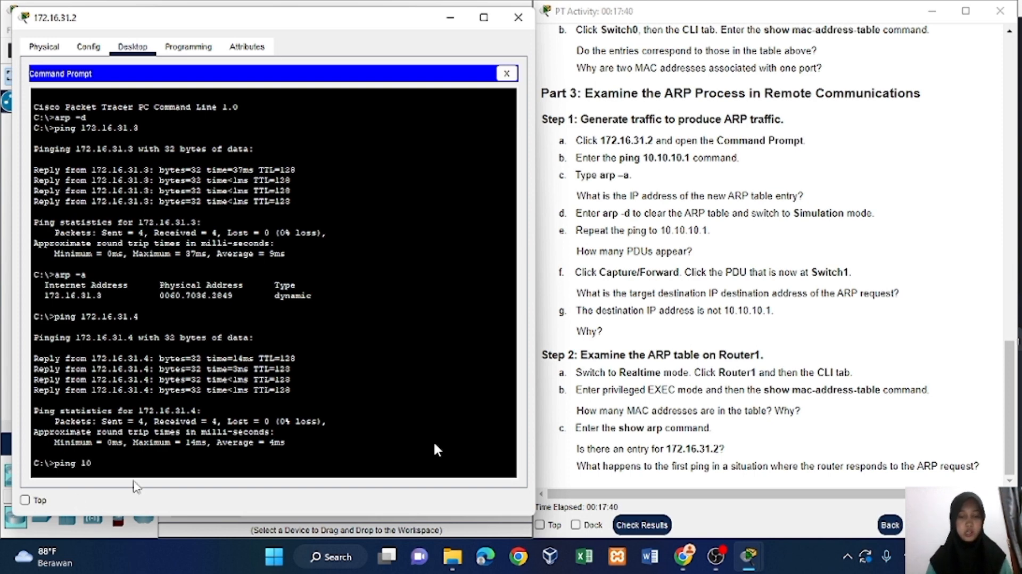
pyautogui.write('.10')
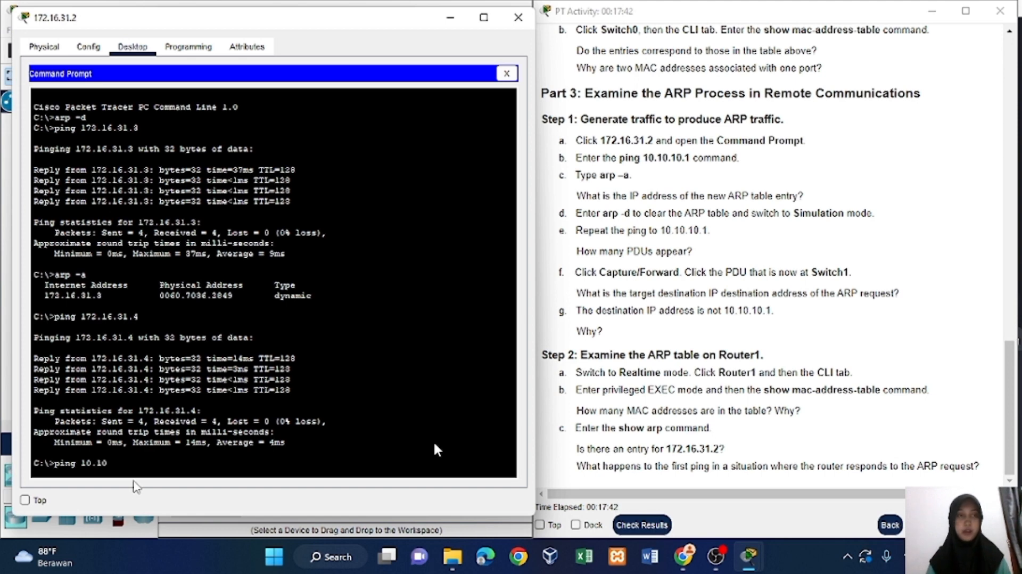
pyautogui.write('.10.1')
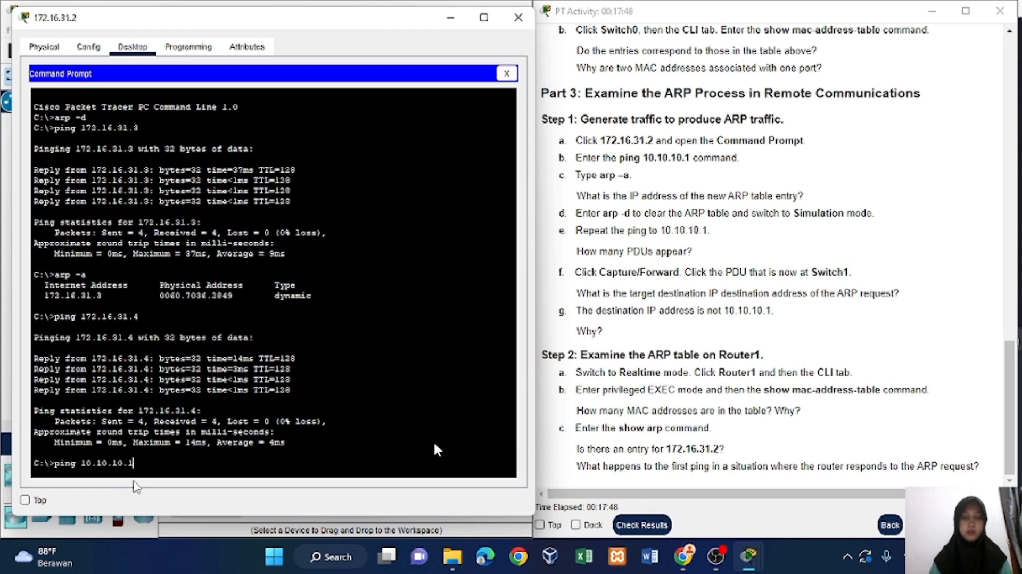
pyautogui.press('Return')
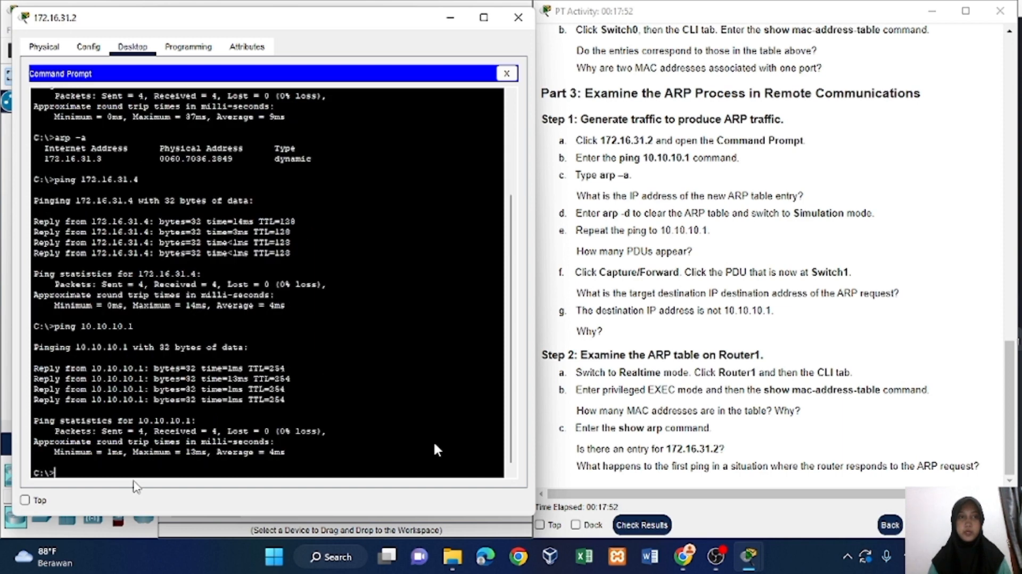
# List the ARP table of 172.16.31.2 with arp -a and check it against the question about the new entry.
pyautogui.write('arp ')
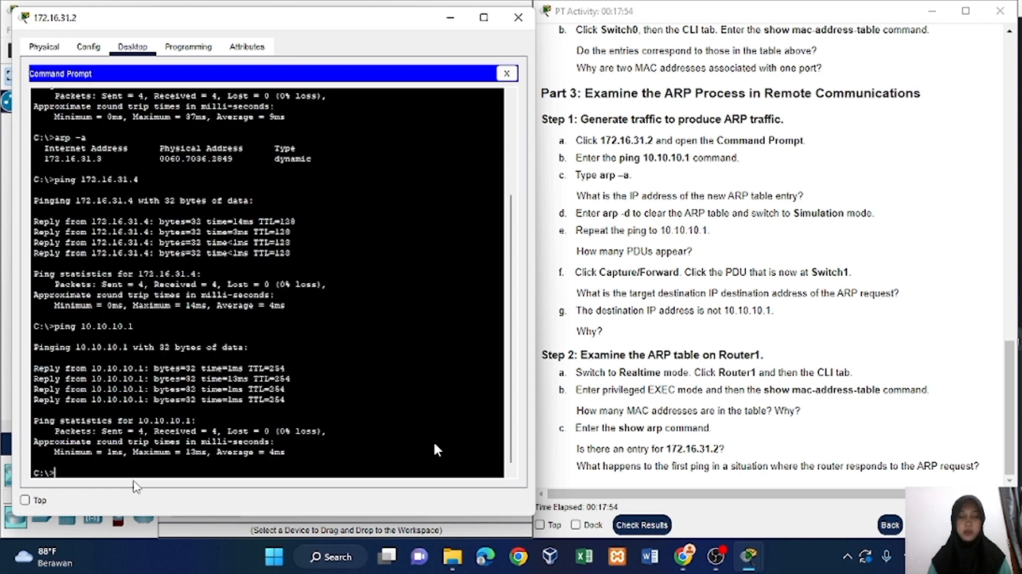
pyautogui.write('-a')
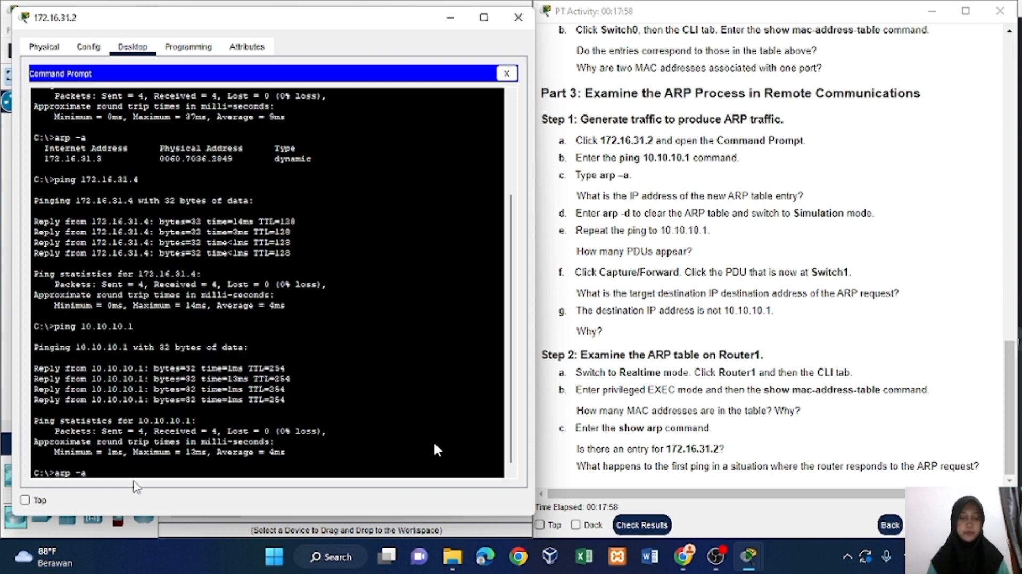
pyautogui.press('Return')
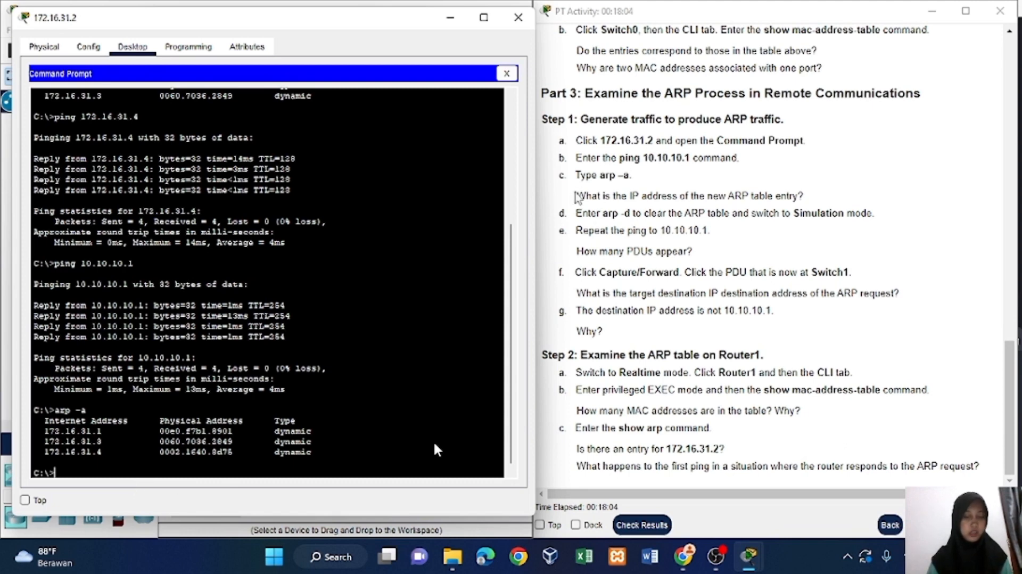
pyautogui.moveTo(576, 196); pyautogui.dragTo(638, 210)
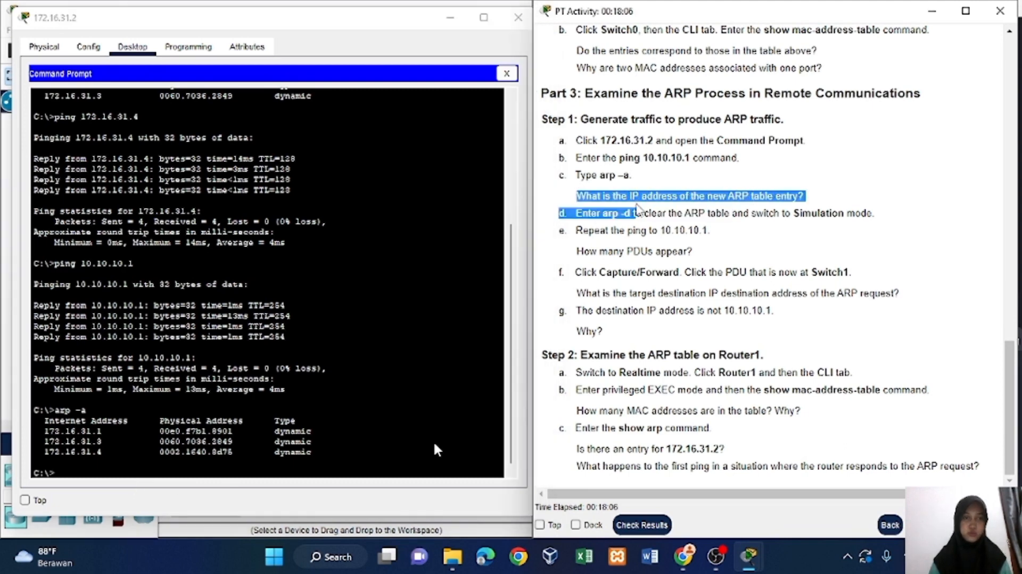
pyautogui.click(559, 197)
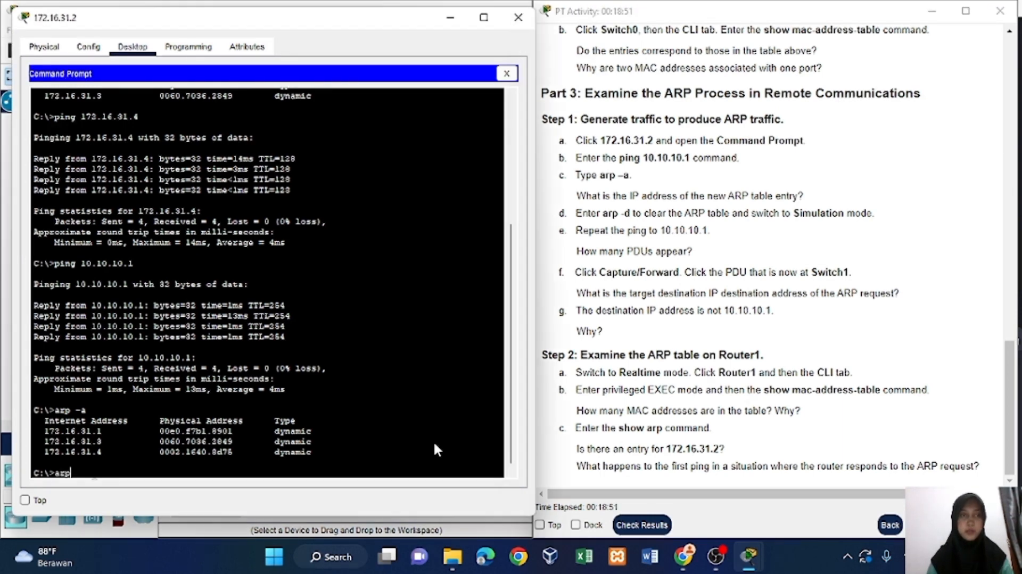
# Clear the ARP table of 172.16.31.2 with arp -d, minimize its window and switch the network to Simulation mode.
pyautogui.write('-d')
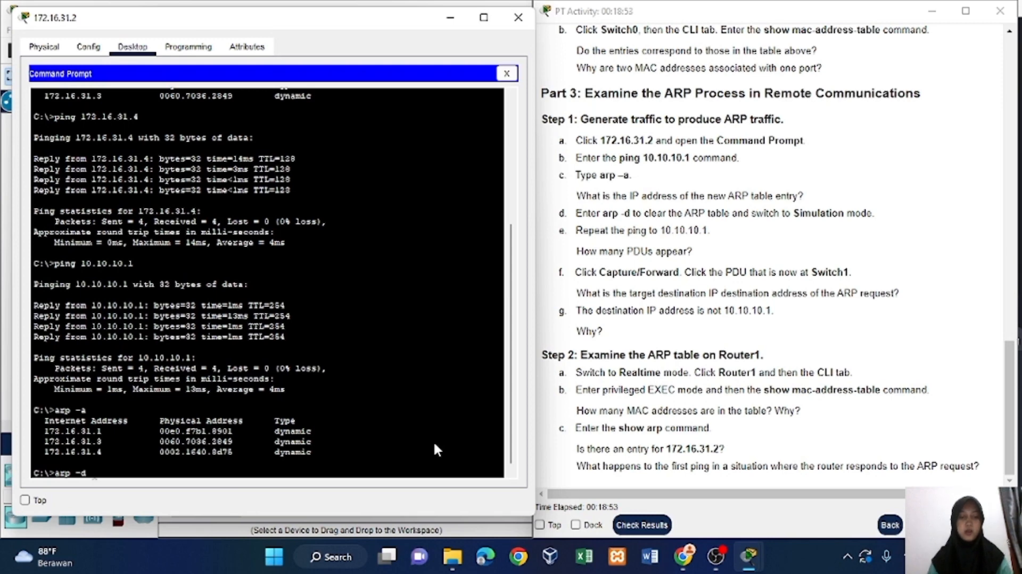
pyautogui.press('Return')
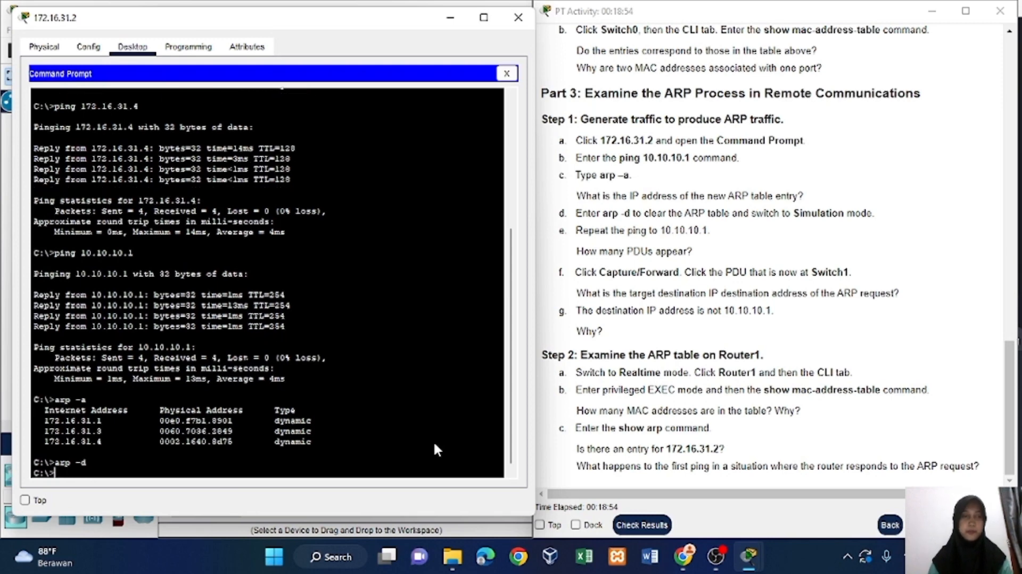
pyautogui.click(451, 17)
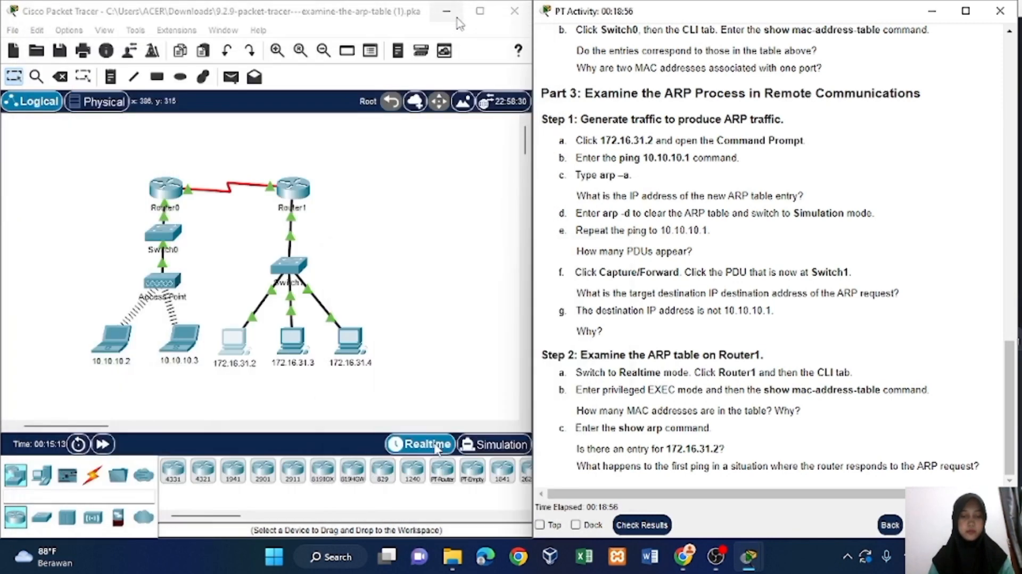
pyautogui.click(511, 451)
pyautogui.click(500, 444)
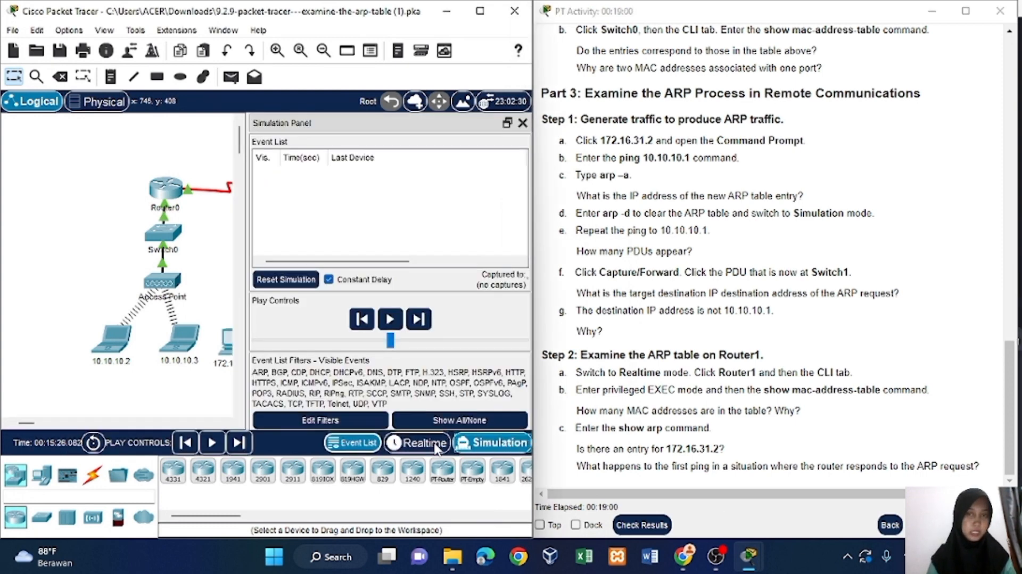
# Return to the Command Prompt of 172.16.31.2, repeat the ping to 10.10.10.1, and close its window to uncover the simulation event list.
pyautogui.moveTo(750, 565)
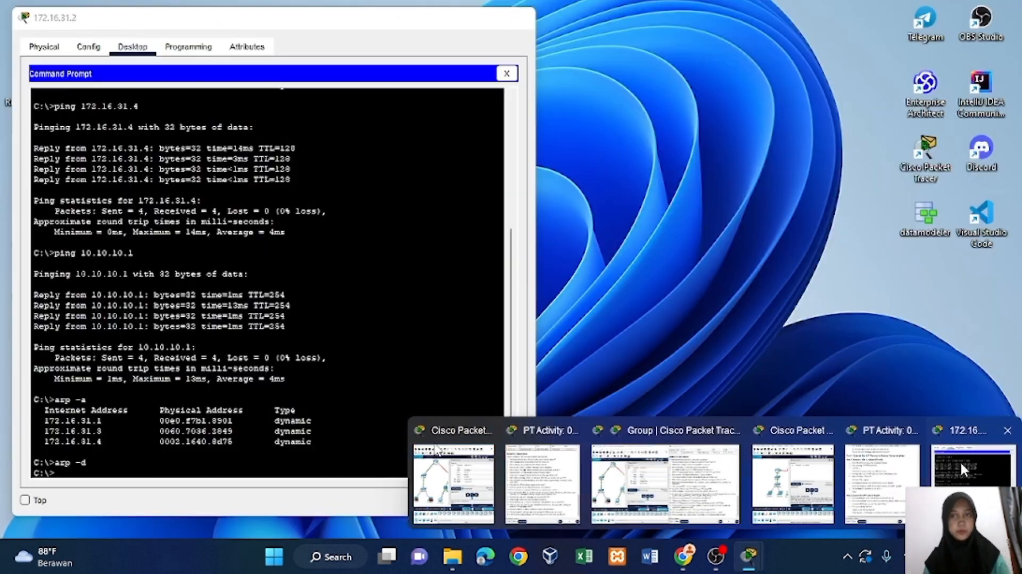
pyautogui.click(960, 461)
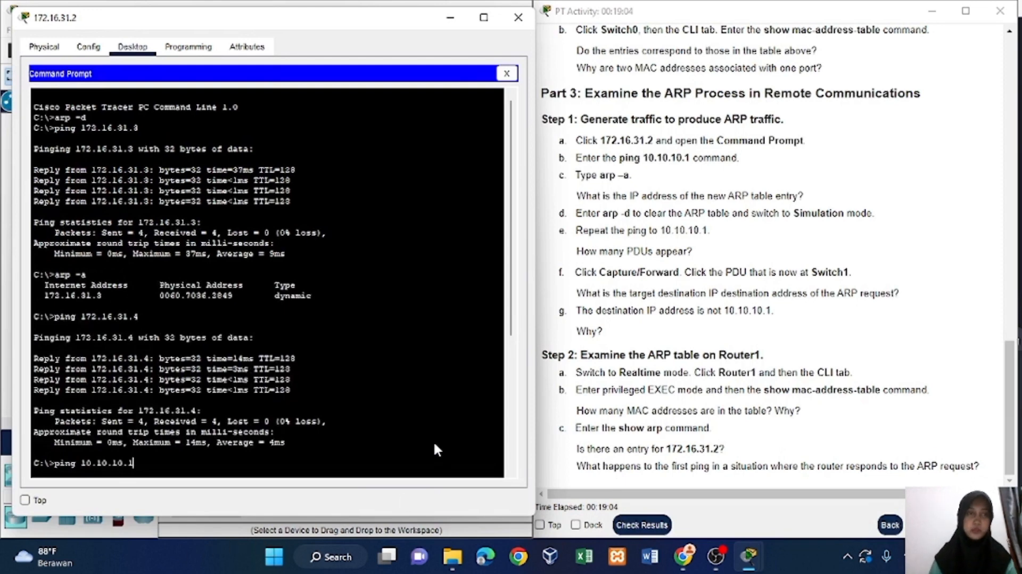
pyautogui.press('Return')
pyautogui.write('arp -a')
pyautogui.press('Return')
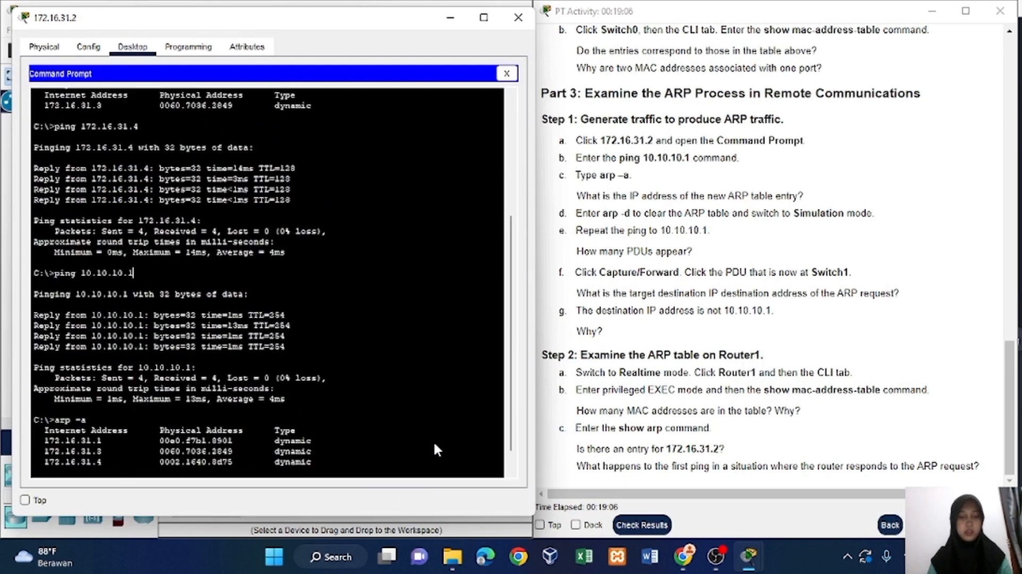
pyautogui.write('arp -d')
pyautogui.press('Return')
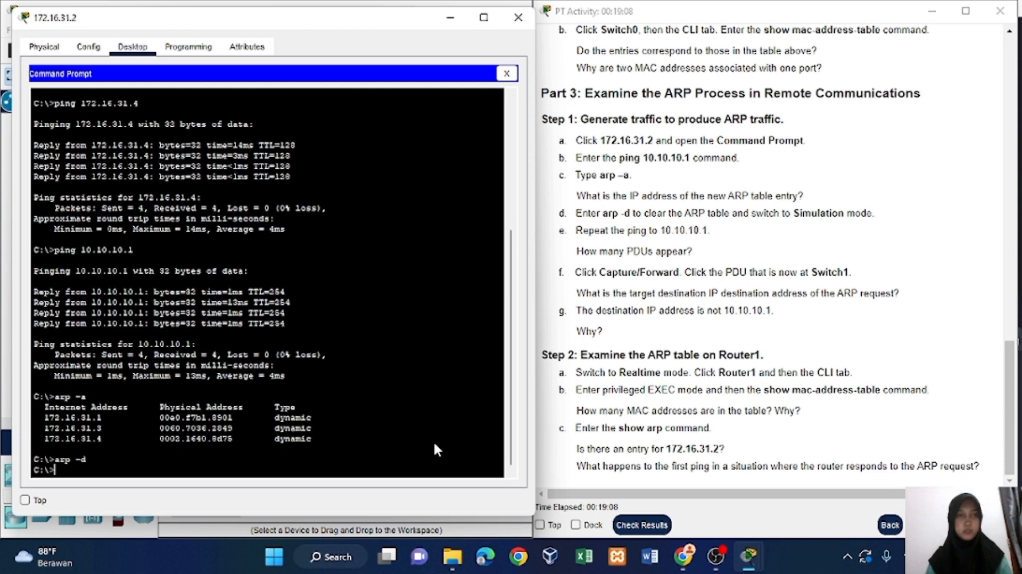
pyautogui.write('ping ')
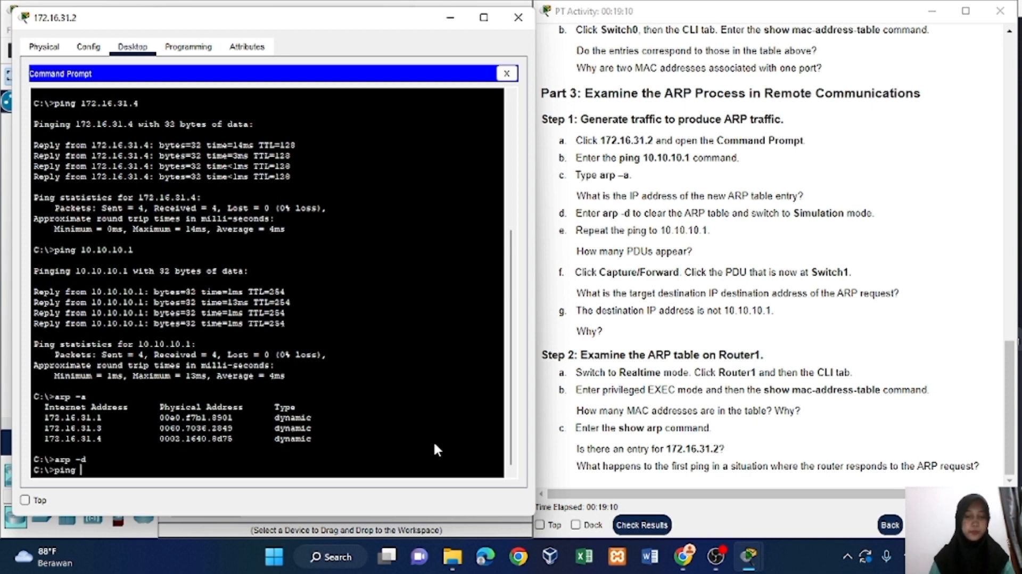
pyautogui.write('10')
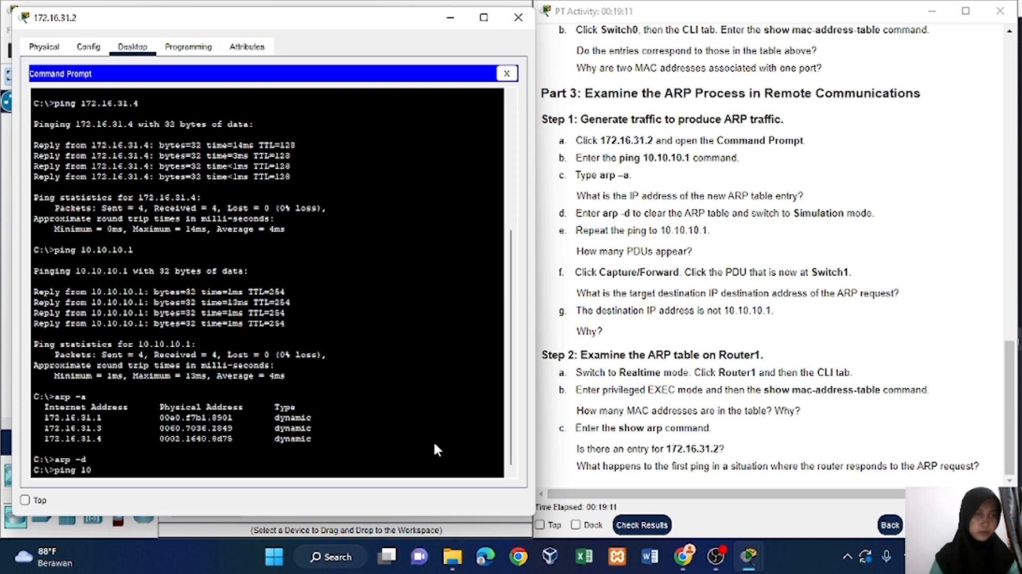
pyautogui.write('.10.10.1')
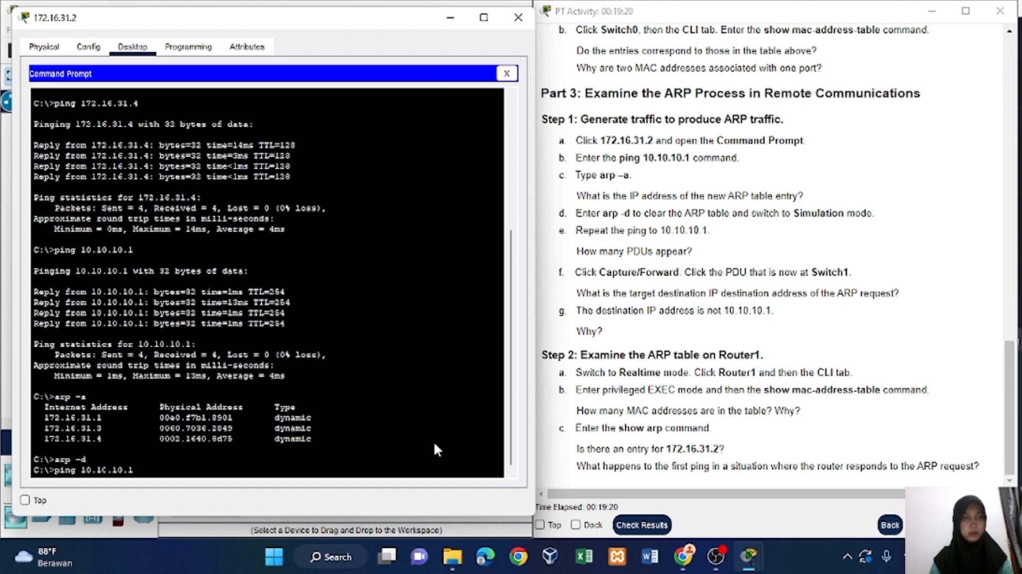
pyautogui.press('Return')
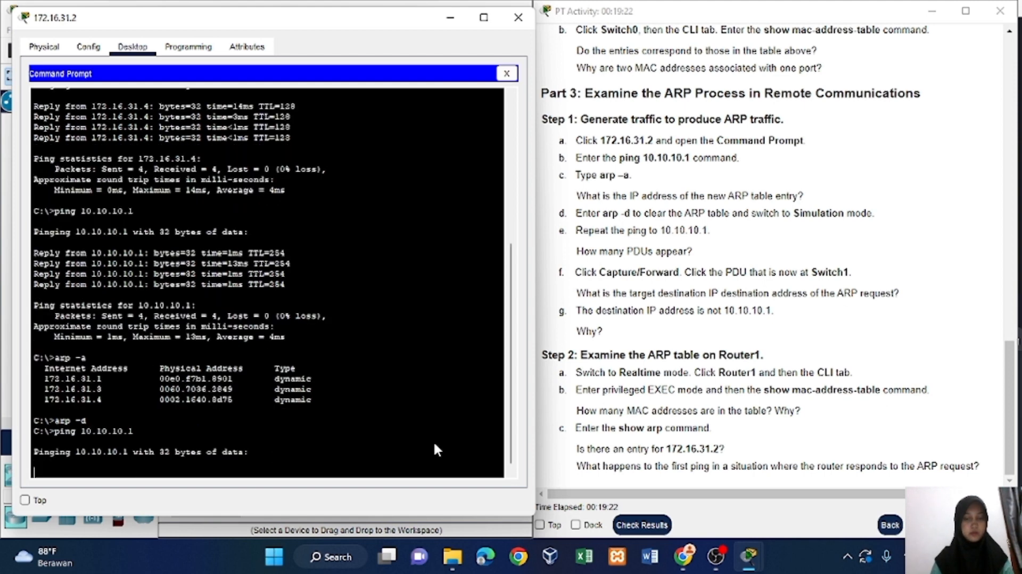
pyautogui.click(518, 17)
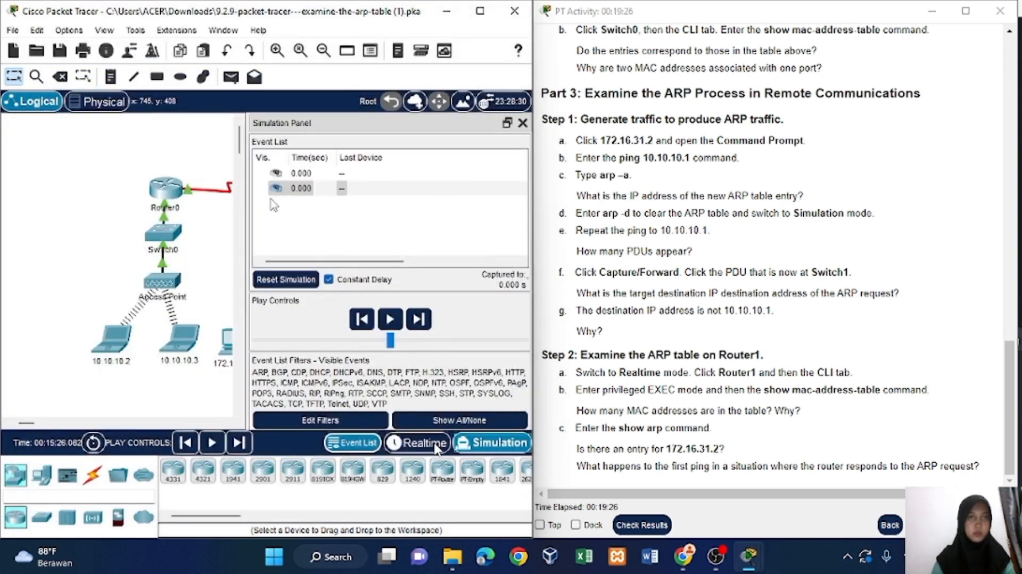
# Advance the simulation by one event and open the ARP PDU at Switch1 beside the instructions to check its target IP address.
pyautogui.hscroll(3, 405, 236)
pyautogui.hscroll(-3, 405, 237)
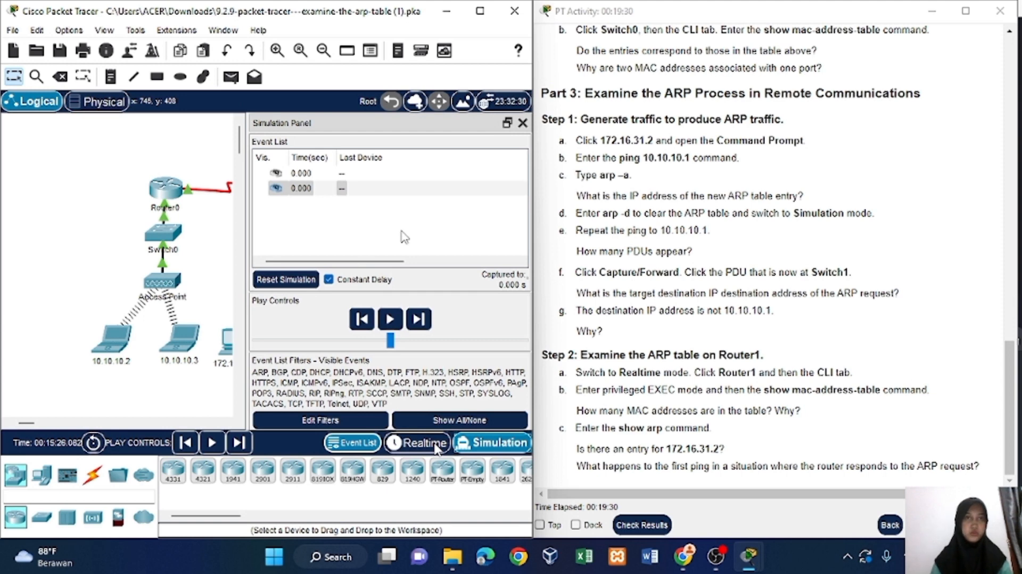
pyautogui.hscroll(5, 181, 355)
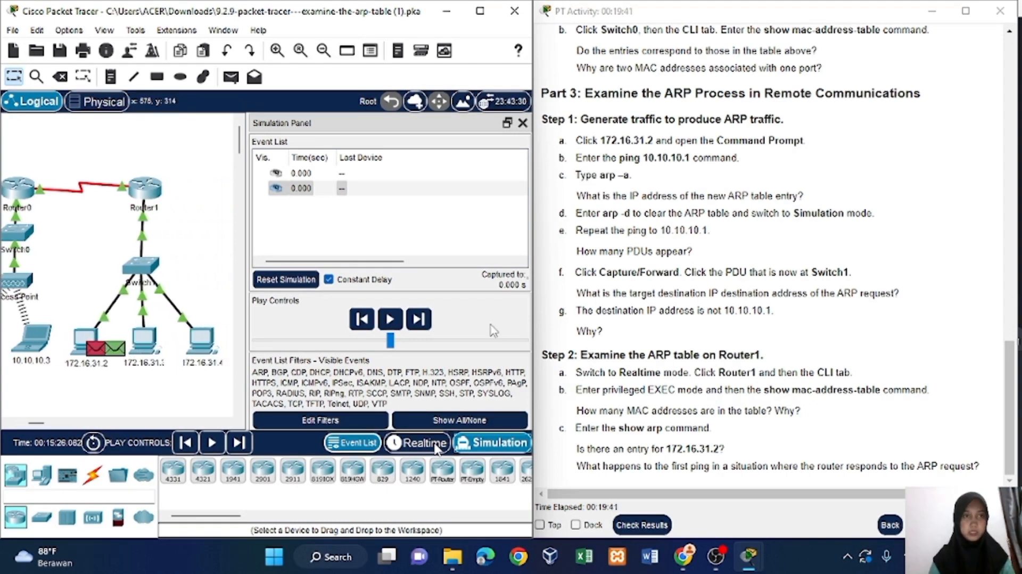
pyautogui.click(419, 320)
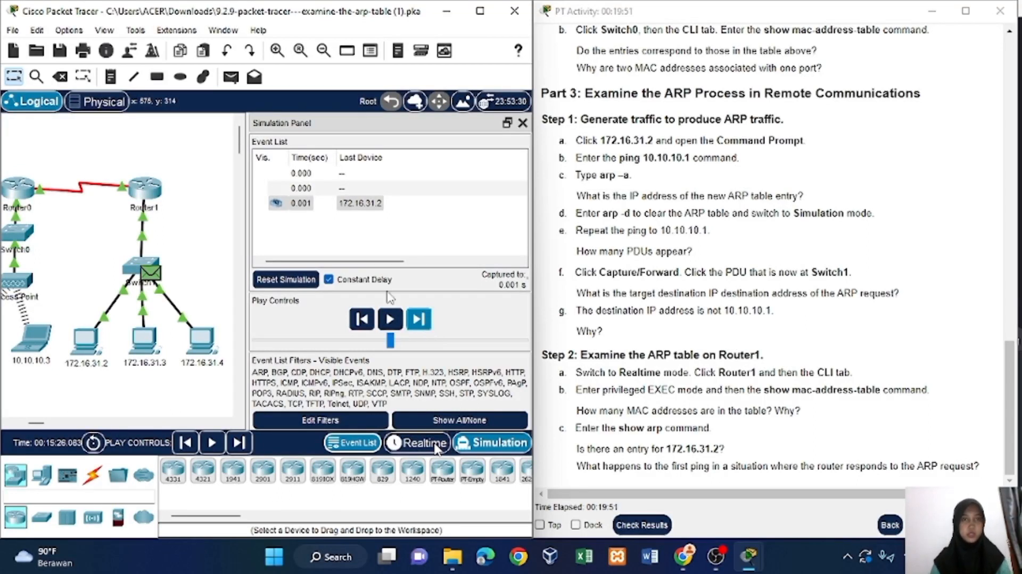
pyautogui.click(300, 205)
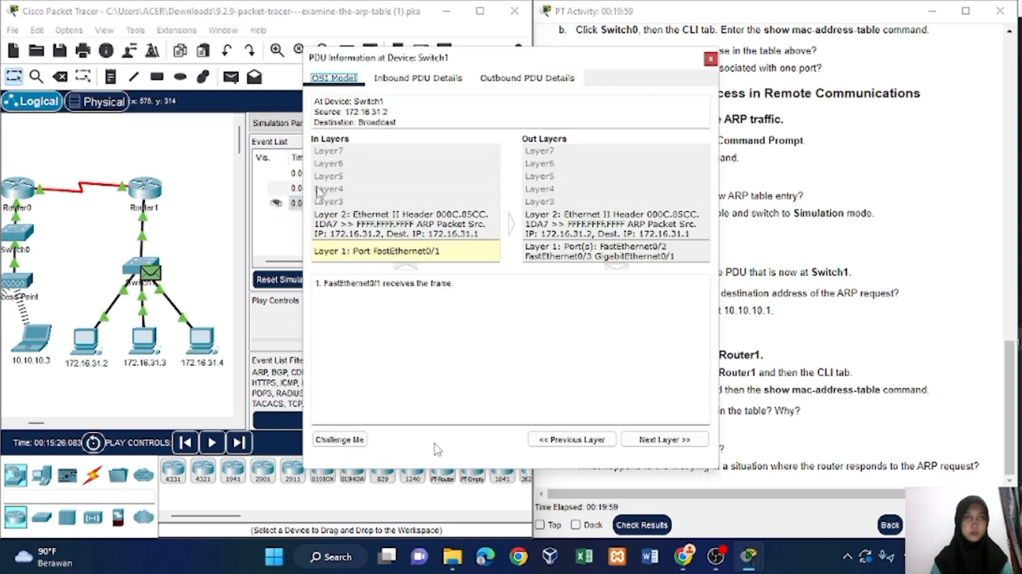
pyautogui.moveTo(468, 65); pyautogui.dragTo(253, 60)
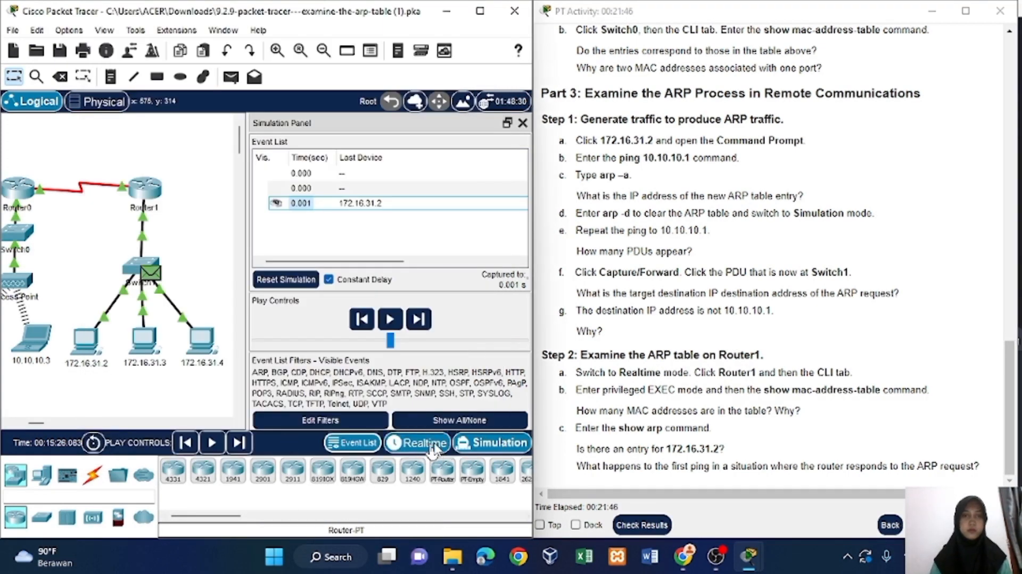
# Switch the network back to Realtime mode and open the command line interface of Router1.
pyautogui.click(433, 445)
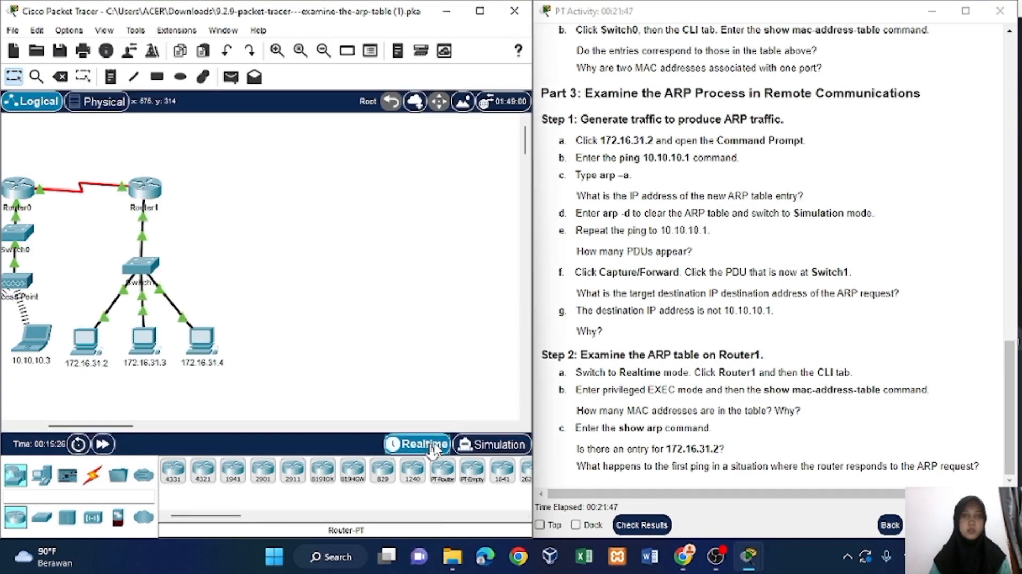
pyautogui.hscroll(-5, 204, 366)
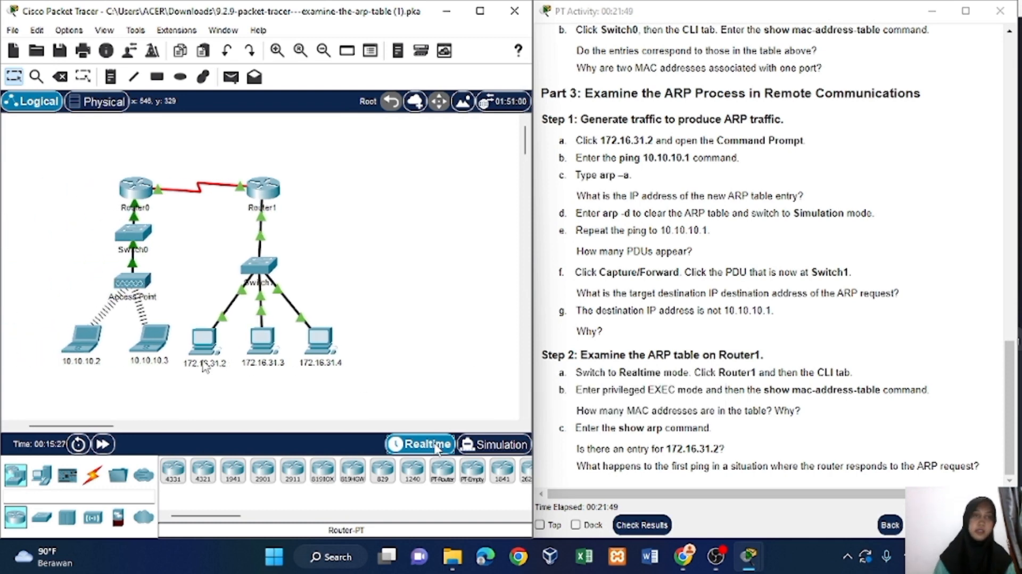
pyautogui.hscroll(-1, 203, 361)
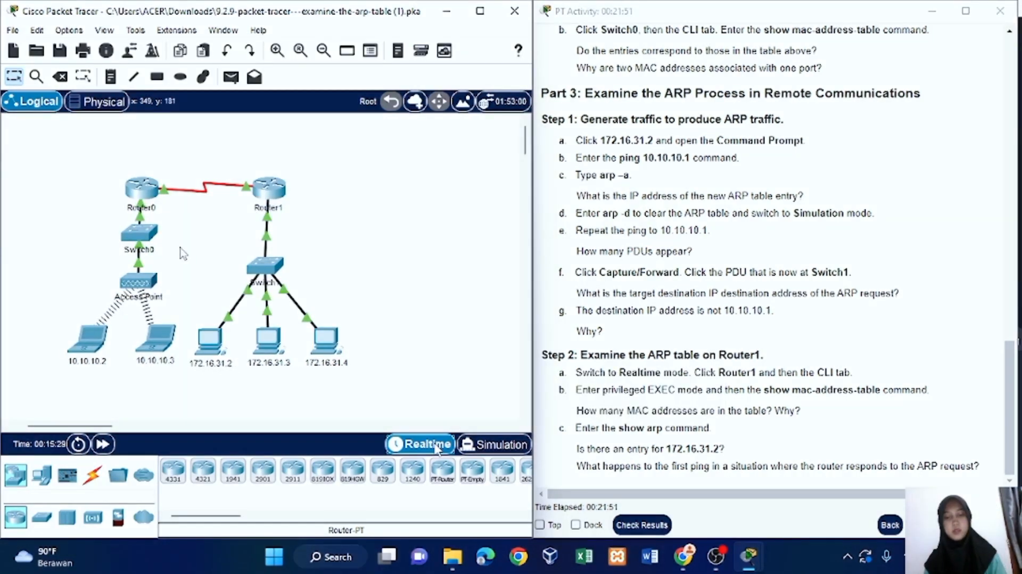
pyautogui.click(277, 189)
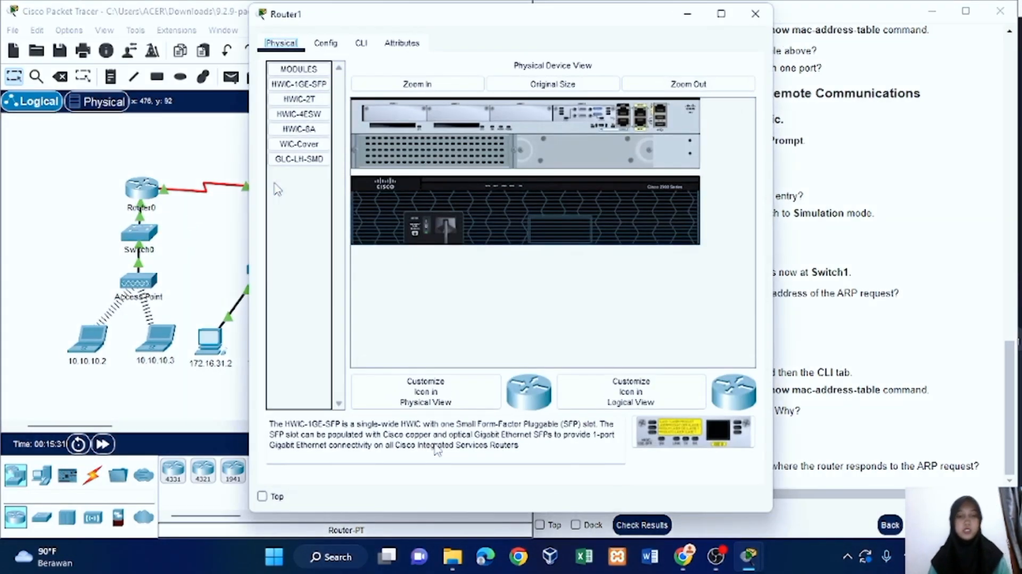
pyautogui.click(361, 43)
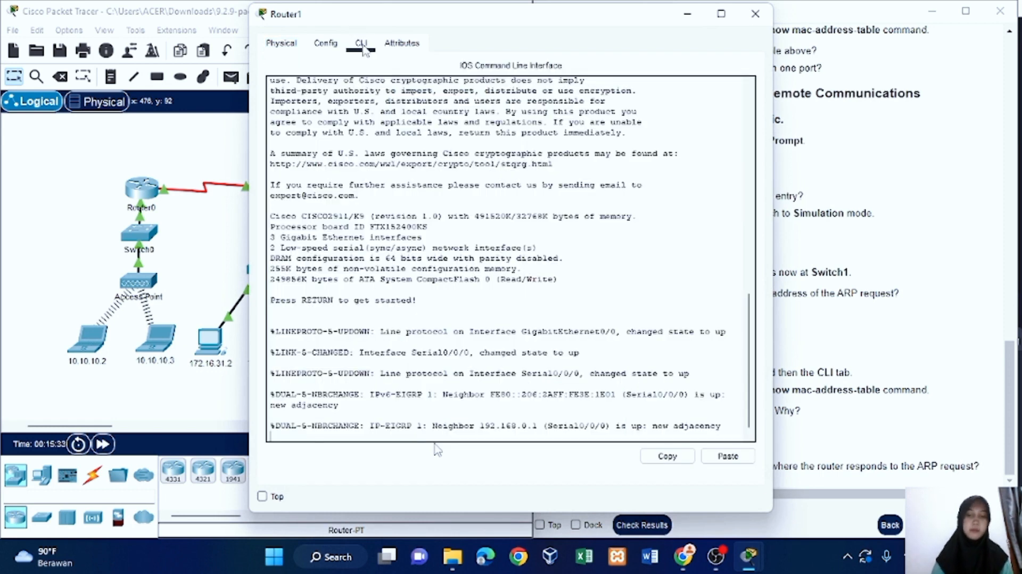
# Start the Router1 console session and enter privileged EXEC mode with the enable command.
pyautogui.press('Return')
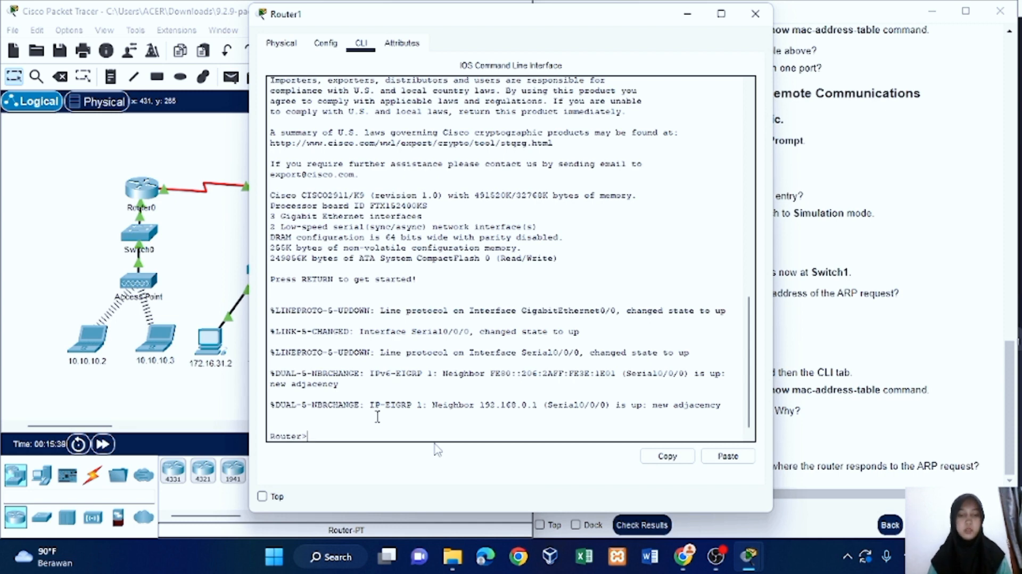
pyautogui.write('en')
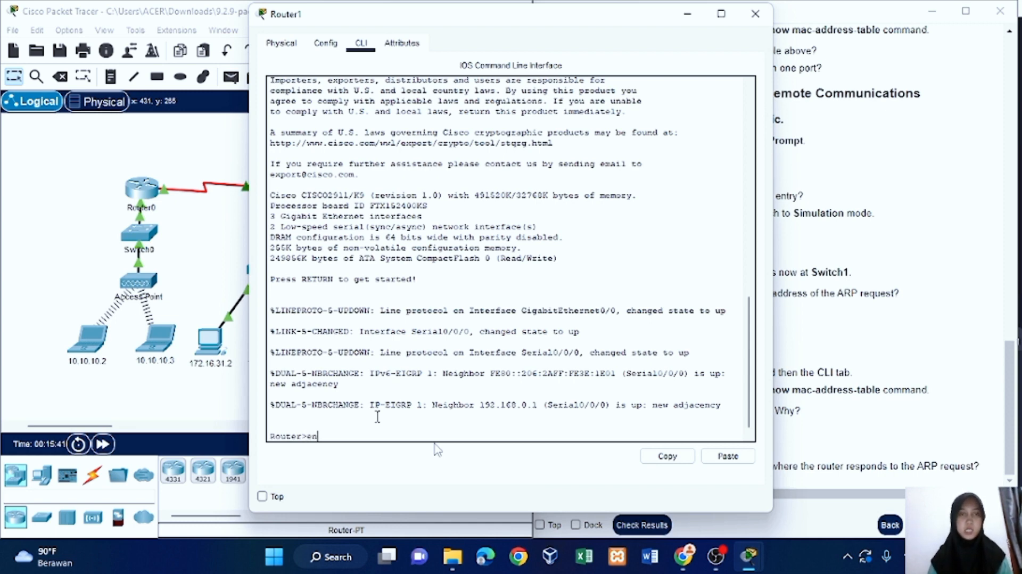
pyautogui.write('able')
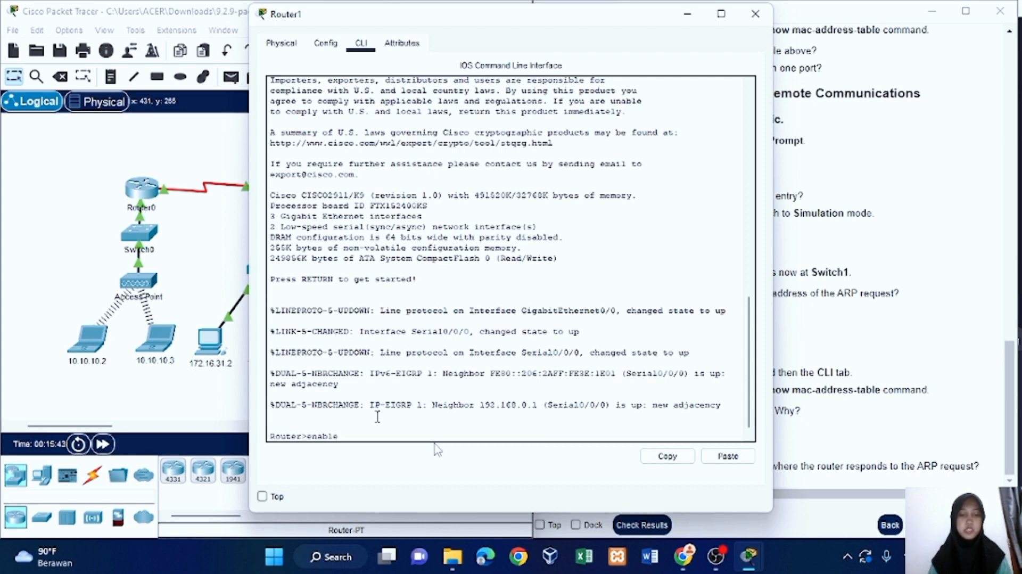
pyautogui.press('Return')
# Display Router1's MAC address table with show mac-address-table and move its window clear of the activity instructions.
pyautogui.write('show')
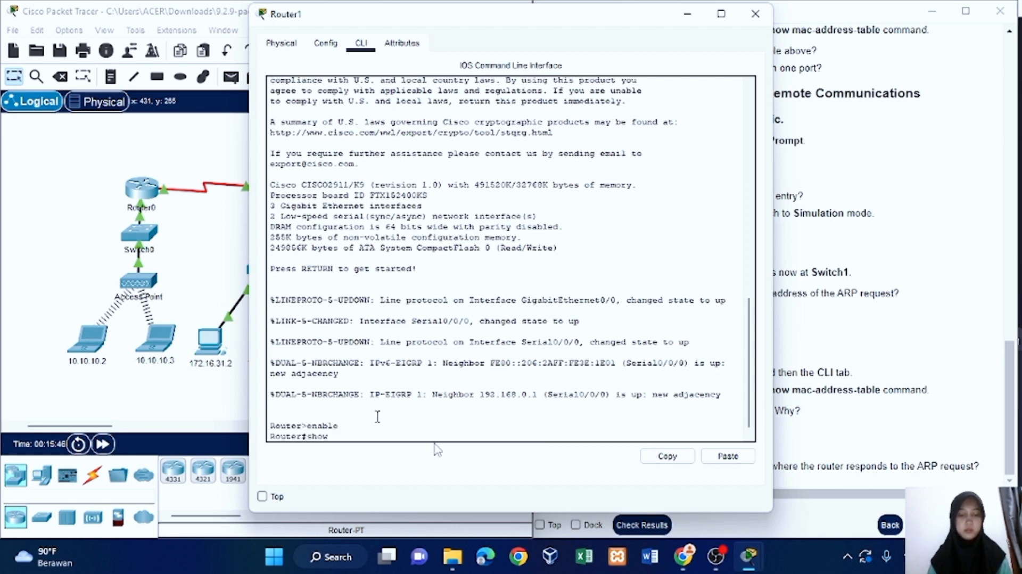
pyautogui.write(' mac-')
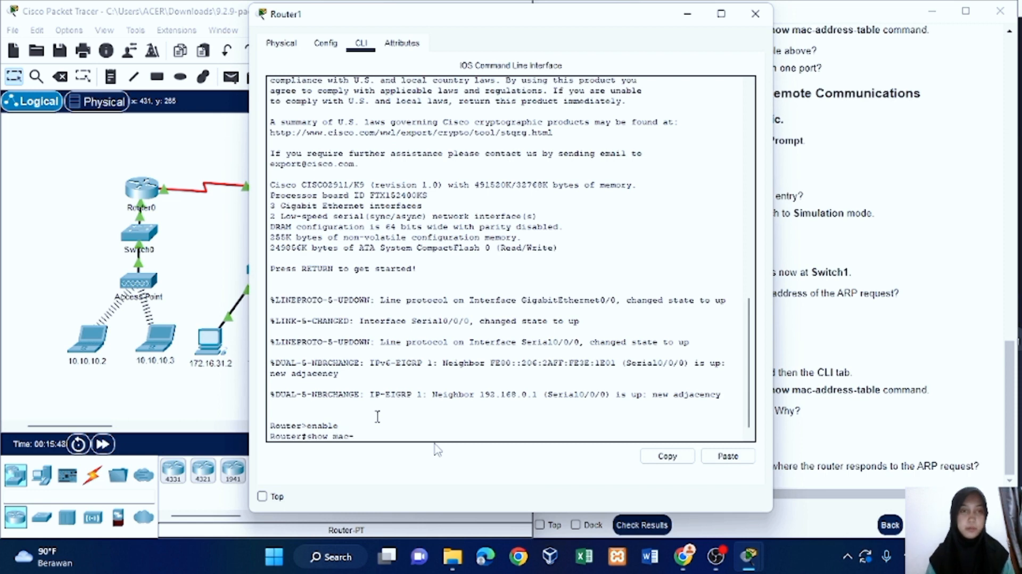
pyautogui.write('address')
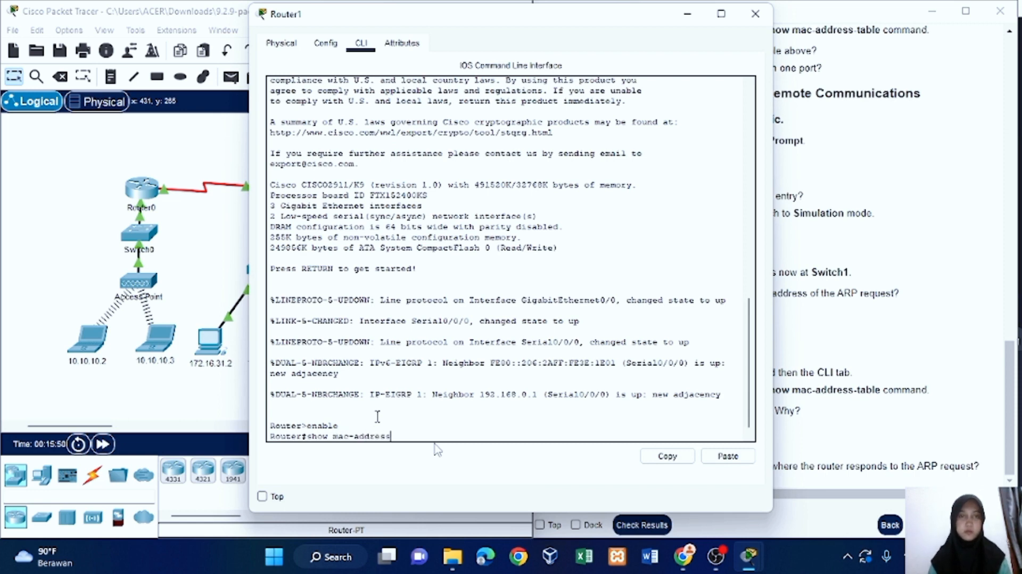
pyautogui.write('-tab')
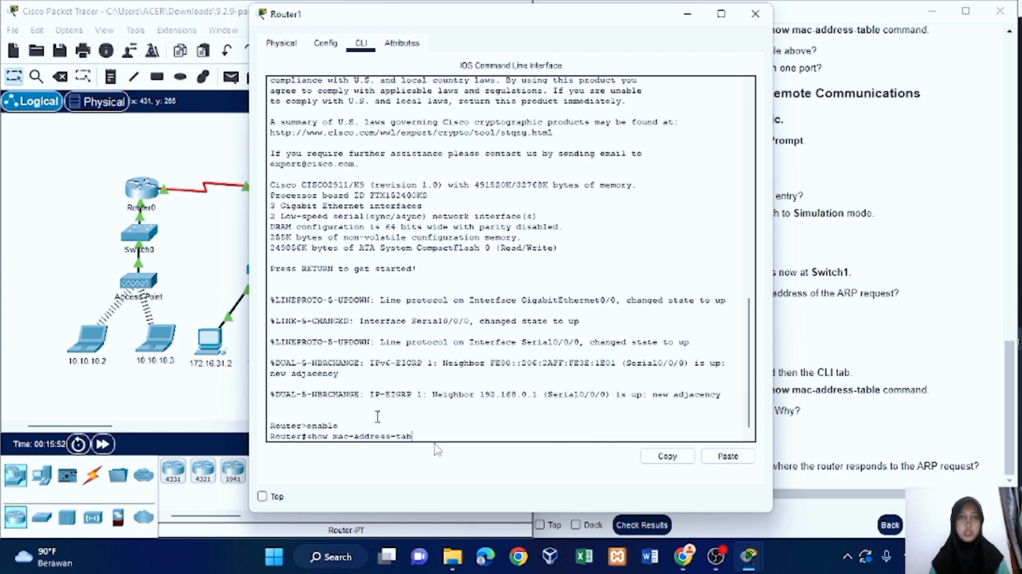
pyautogui.write('le')
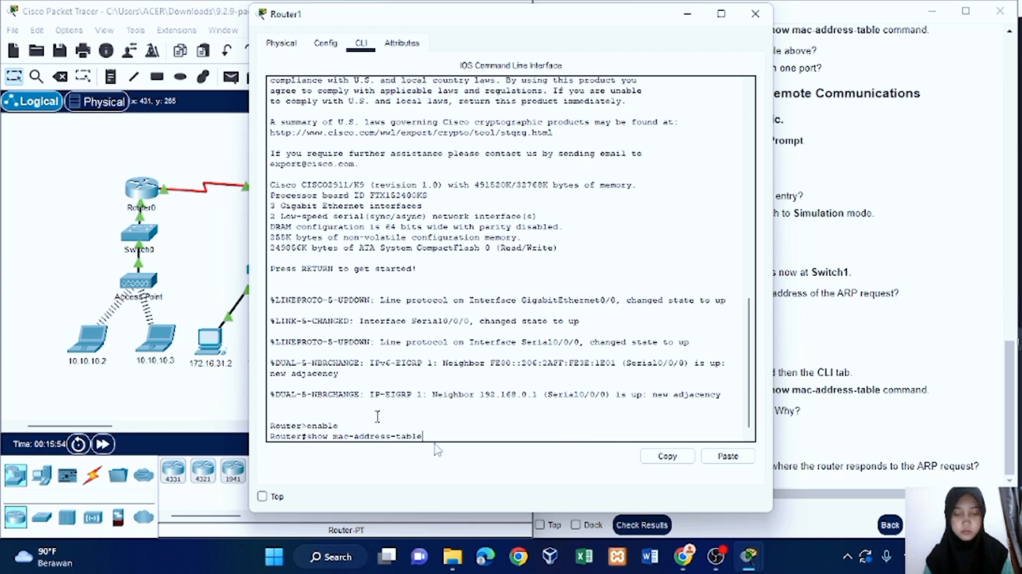
pyautogui.press('Return')
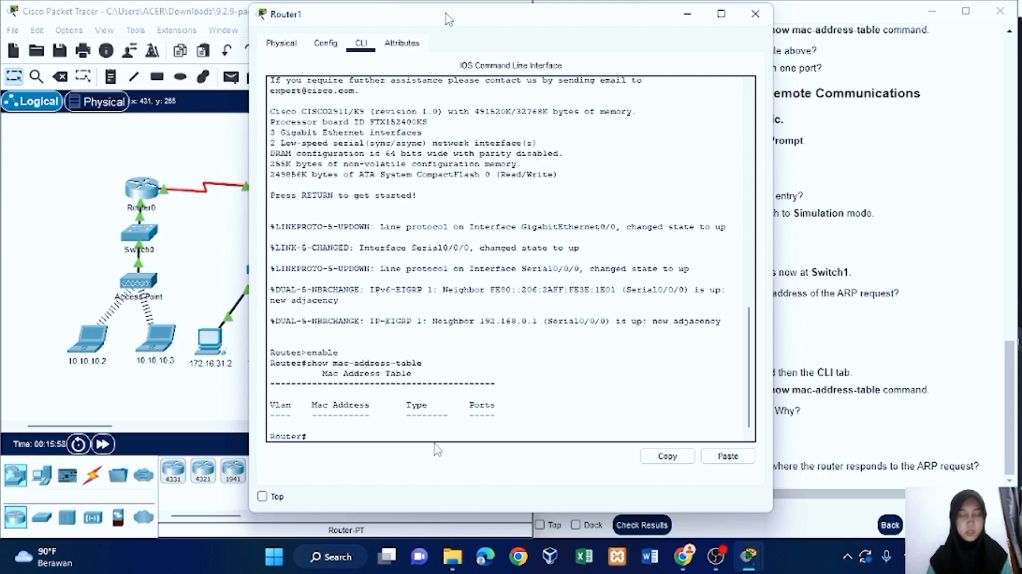
pyautogui.moveTo(447, 18); pyautogui.dragTo(215, 32)
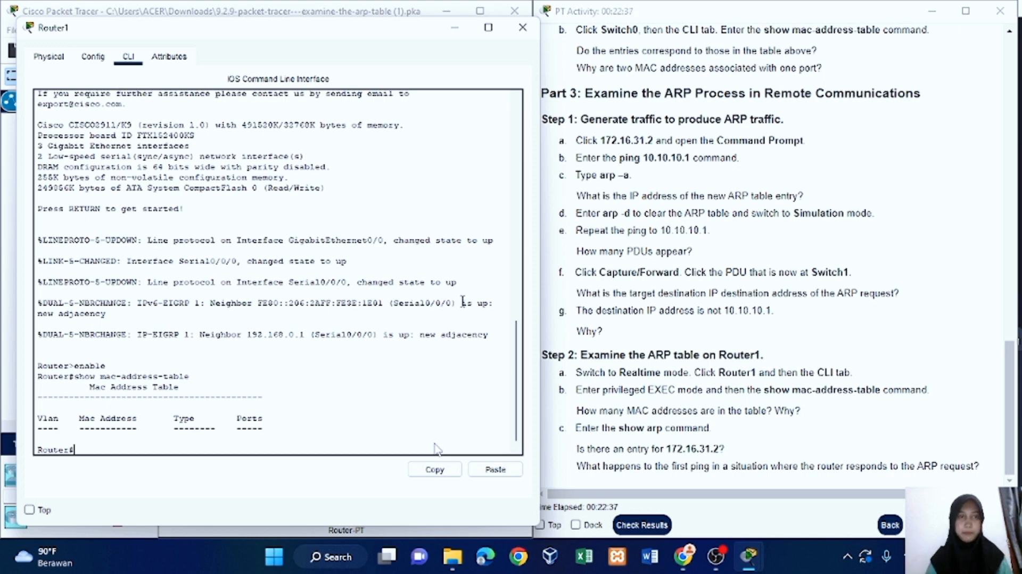
# List Router1's ARP table with show arp to check for an entry for 172.16.31.2.
pyautogui.write('show')
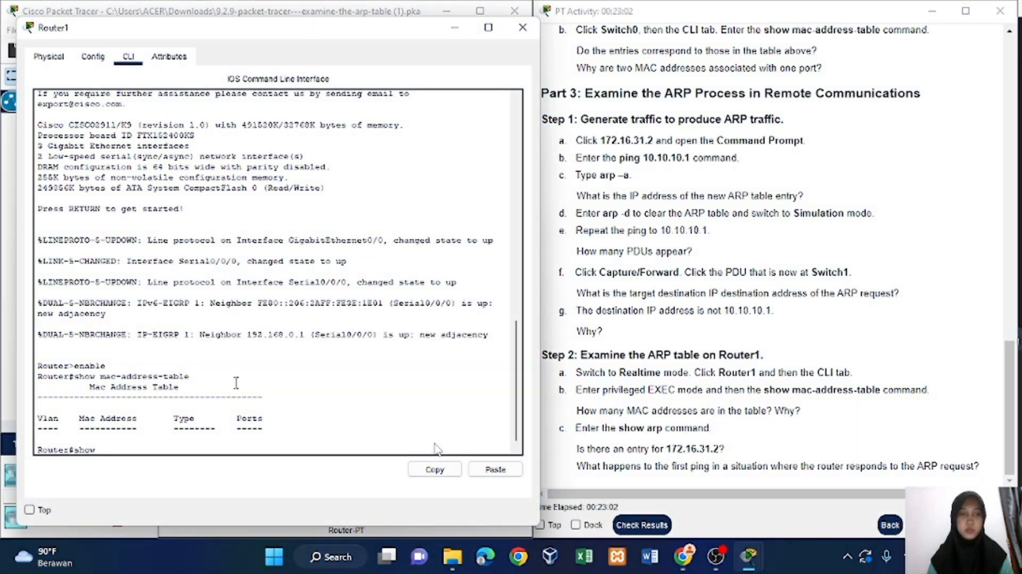
pyautogui.write(' ar')
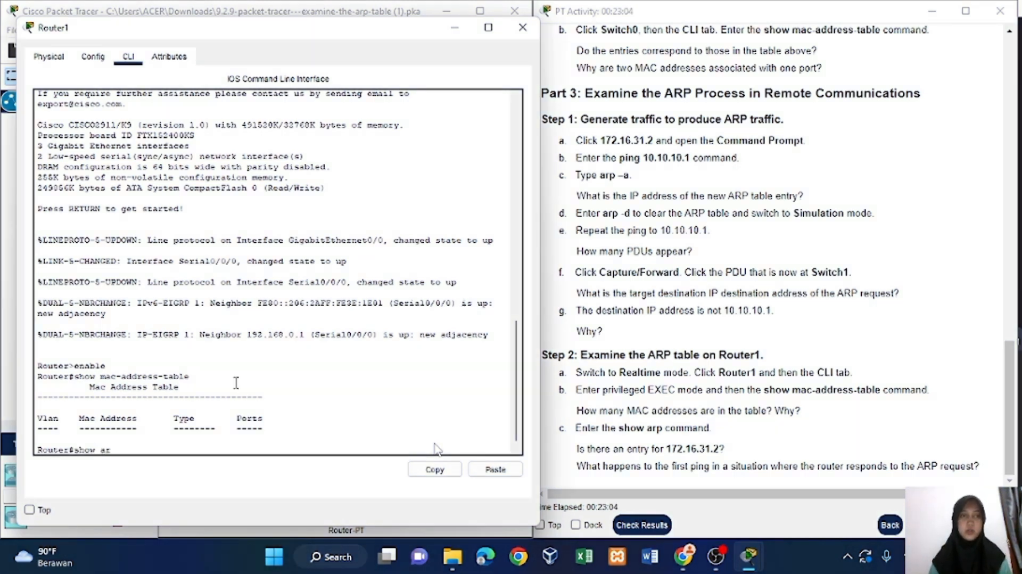
pyautogui.write('p')
pyautogui.press('Return')
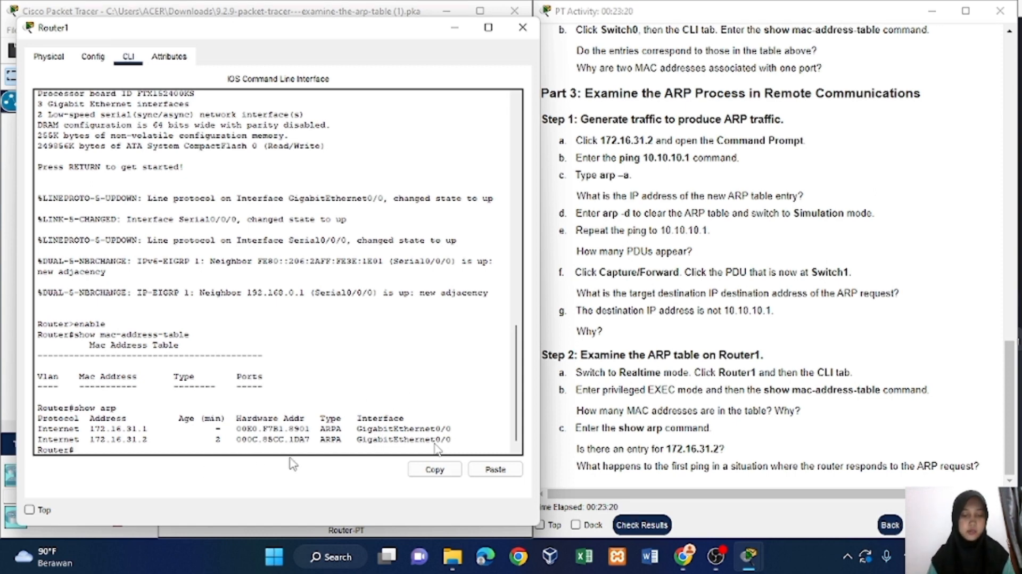
# Ping 172.16.31.2 from Router1's privileged EXEC prompt.
pyautogui.write('ping 172.')
pyautogui.write('16.31')
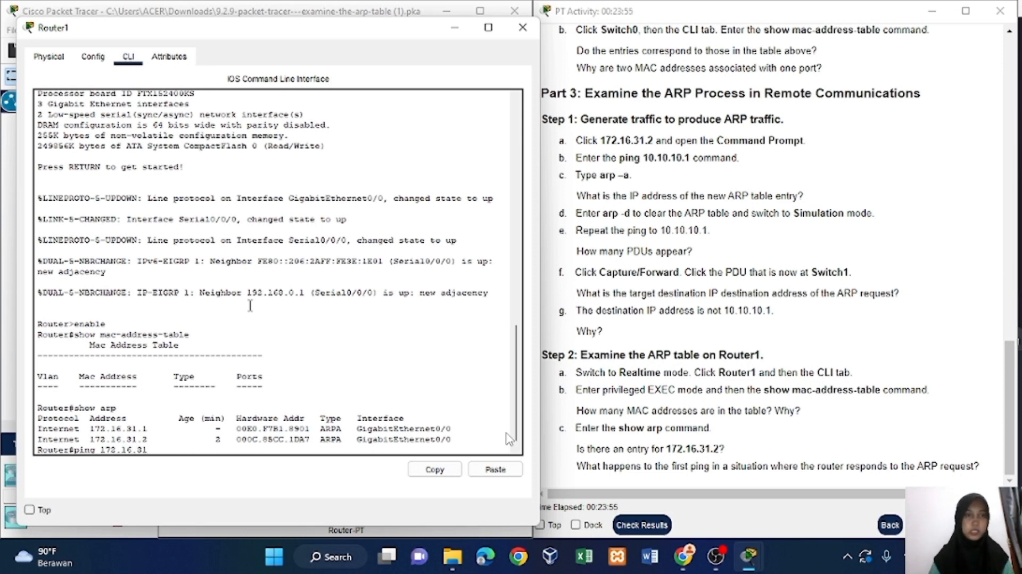
pyautogui.write('.2')
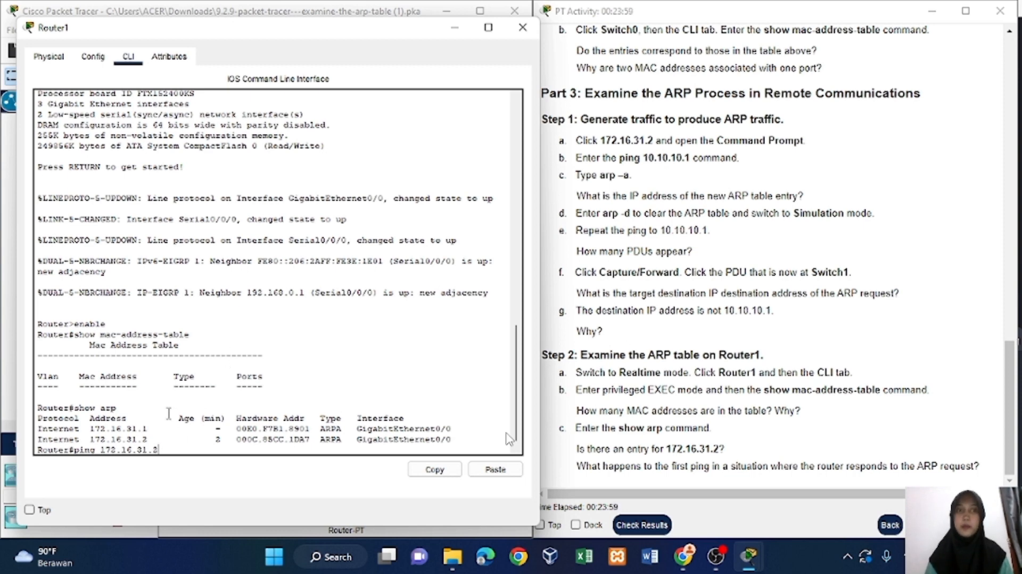
pyautogui.press('Return')
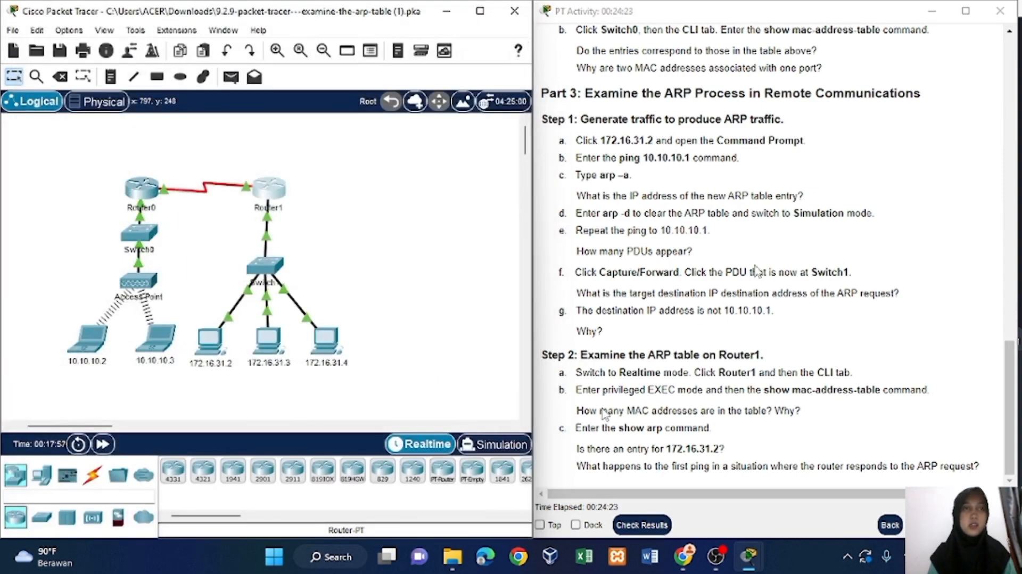
pyautogui.scroll(15, 756, 271)
pyautogui.scroll(-20, 756, 271)
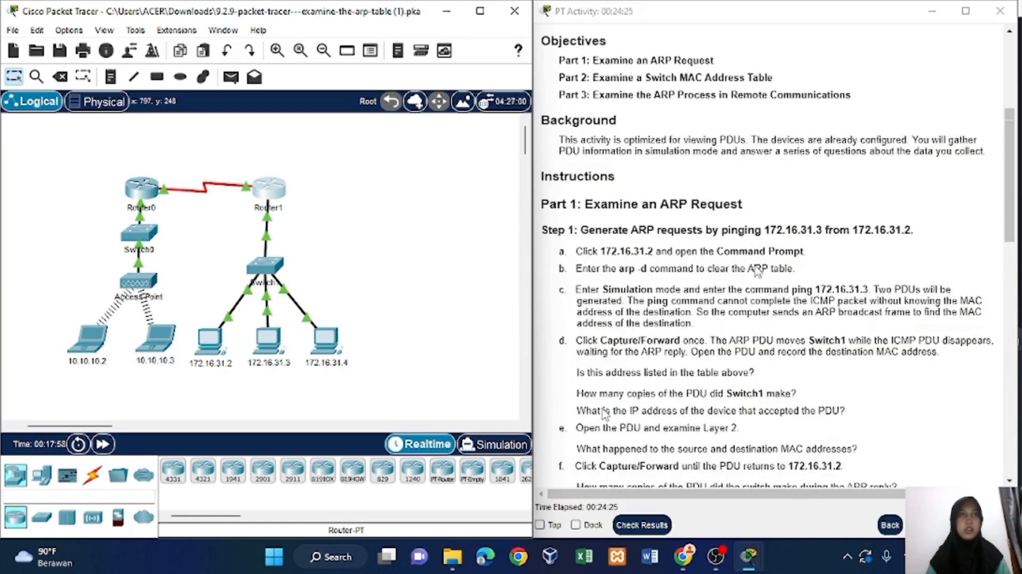
pyautogui.scroll(-4, 757, 272)
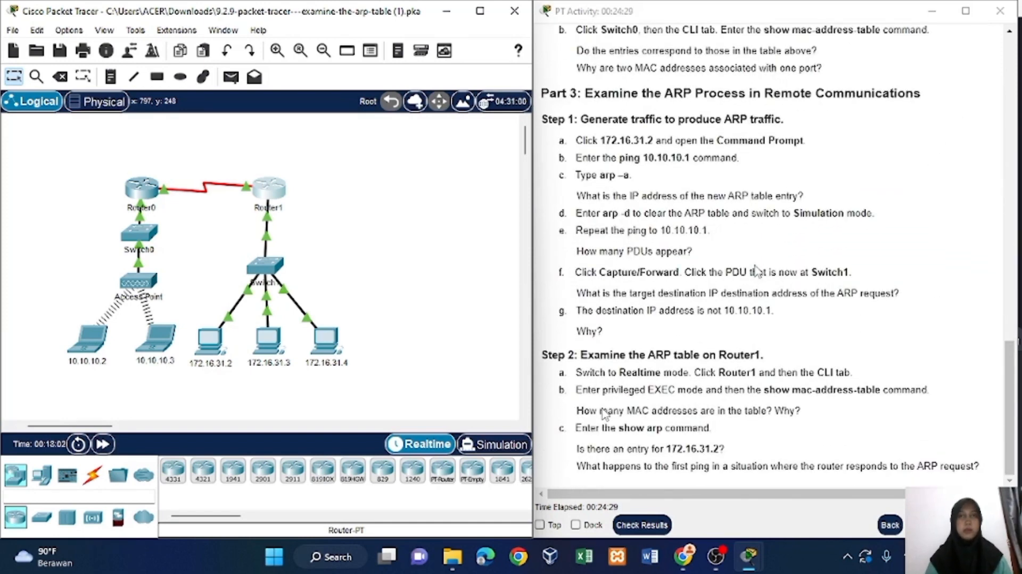
pyautogui.moveTo(716, 556)
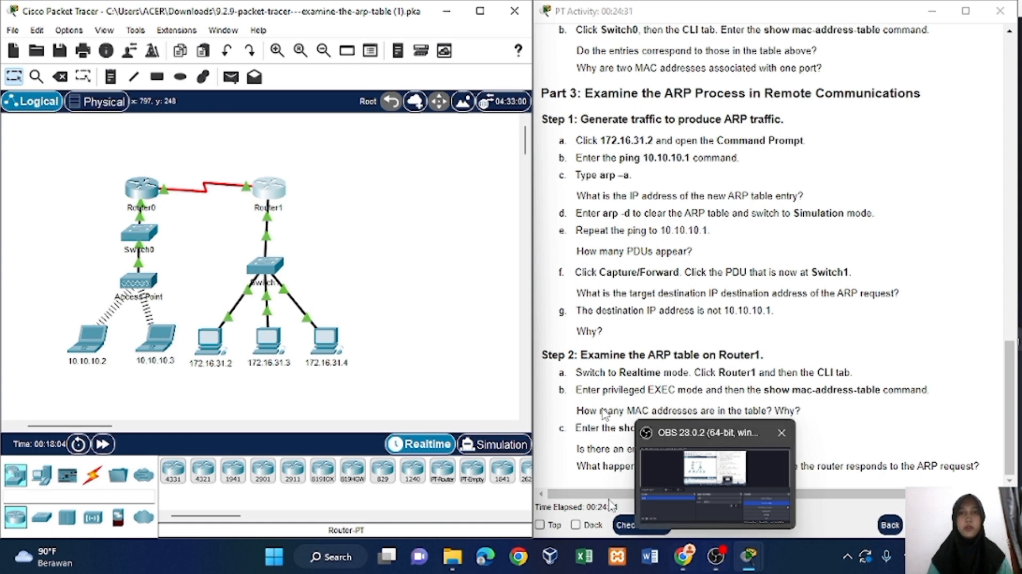